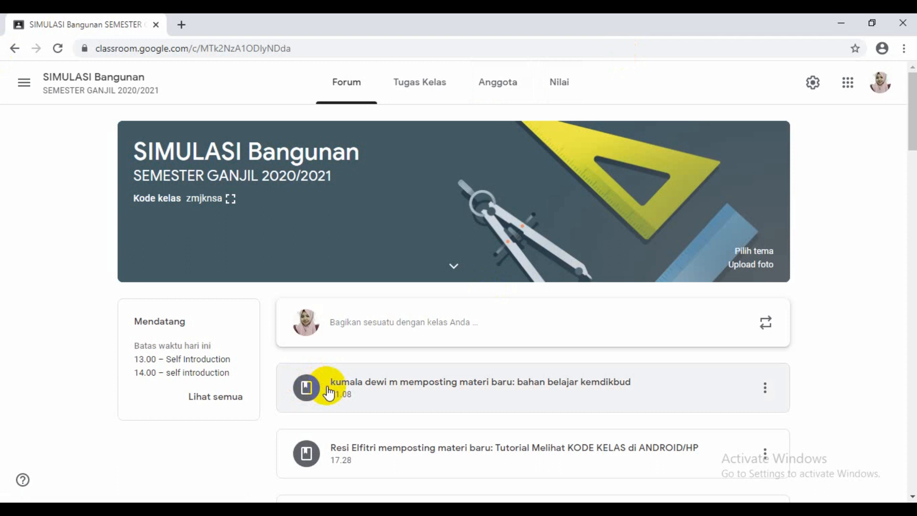
# Add a classwork topic named KONSTRUKSI JALAN DAN JEMBATAN to the SIMULASI Bangunan class
pyautogui.click(422, 87)
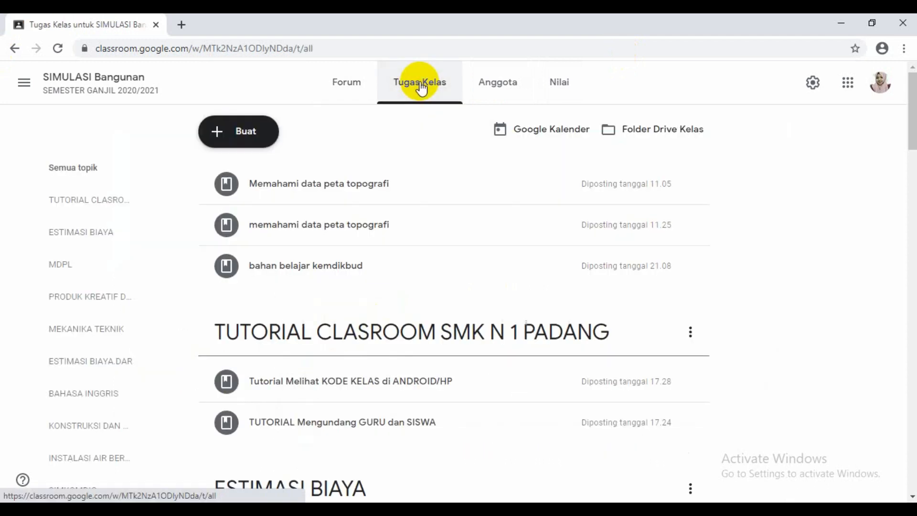
pyautogui.click(220, 137)
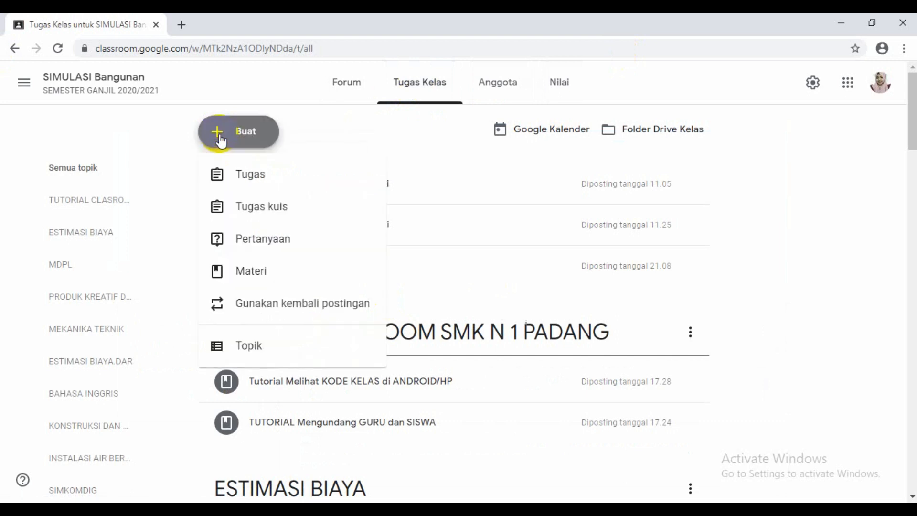
pyautogui.click(253, 350)
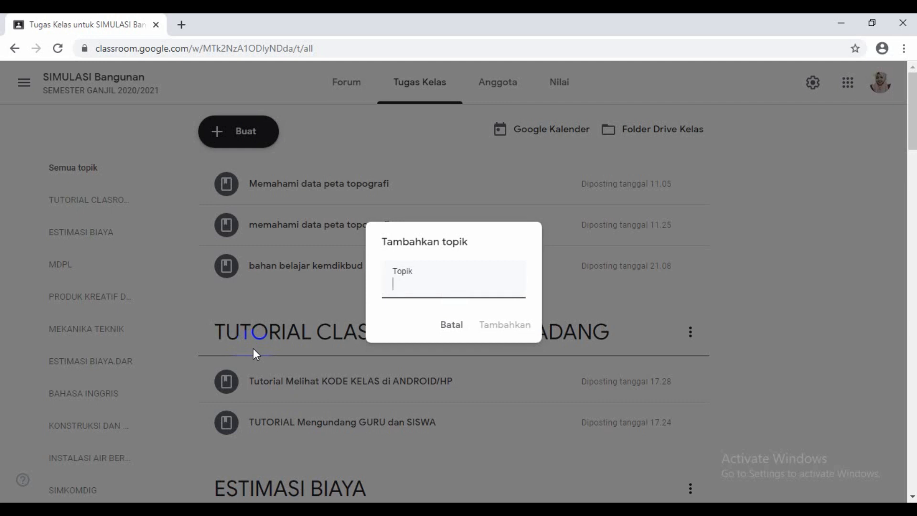
pyautogui.write('Konstruksi Ja')
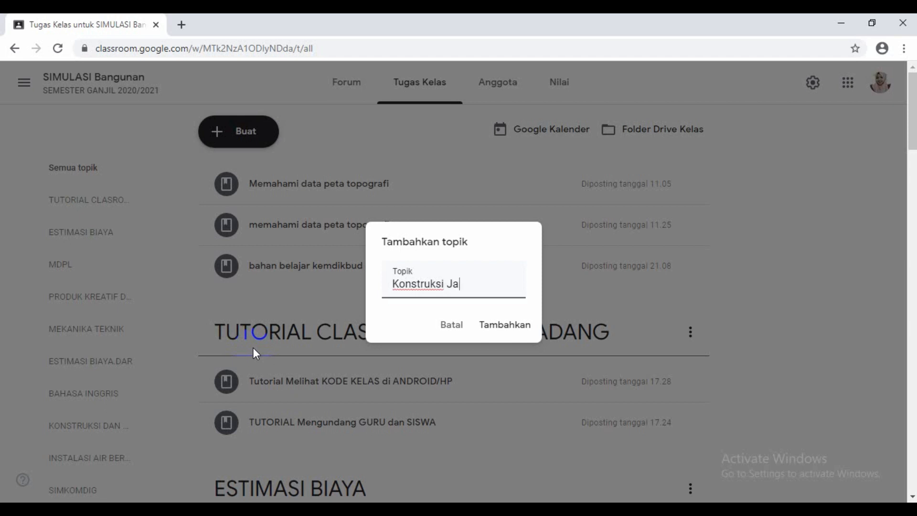
pyautogui.press('BackSpace')
pyautogui.press('BackSpace')
pyautogui.press('BackSpace')
pyautogui.press('BackSpace')
pyautogui.press('BackSpace')
pyautogui.press('BackSpace')
pyautogui.press('BackSpace')
pyautogui.press('BackSpace')
pyautogui.press('BackSpace')
pyautogui.press('BackSpace')
pyautogui.press('BackSpace')
pyautogui.press('BackSpace')
pyautogui.write('ONST')
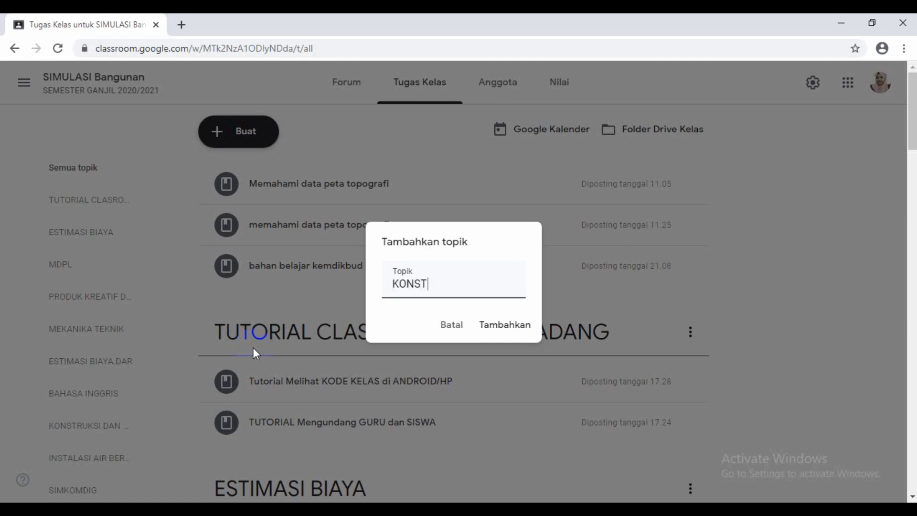
pyautogui.write('RUKSI JALAN DAN ')
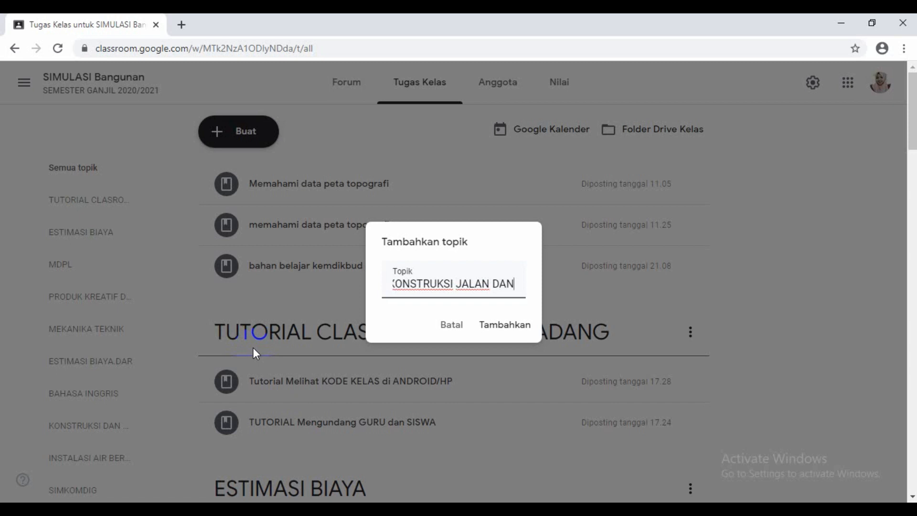
pyautogui.write('JEMBATAN')
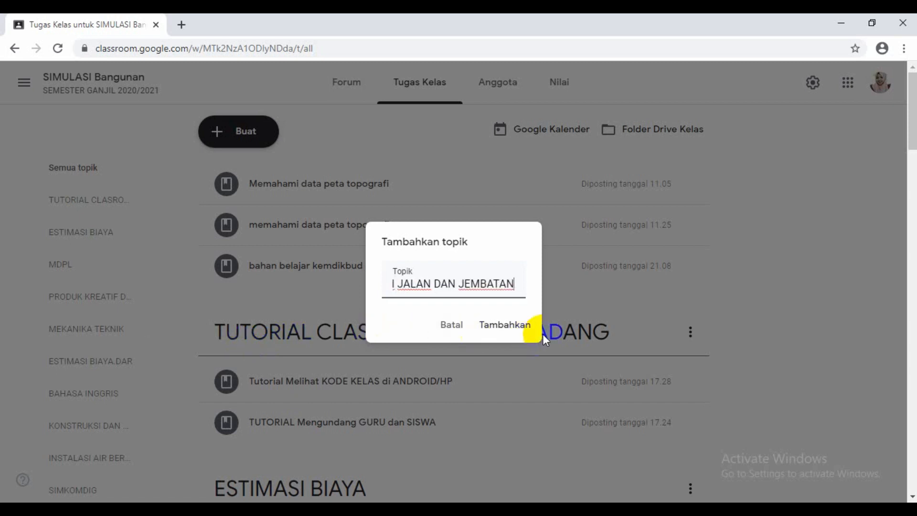
pyautogui.click(514, 325)
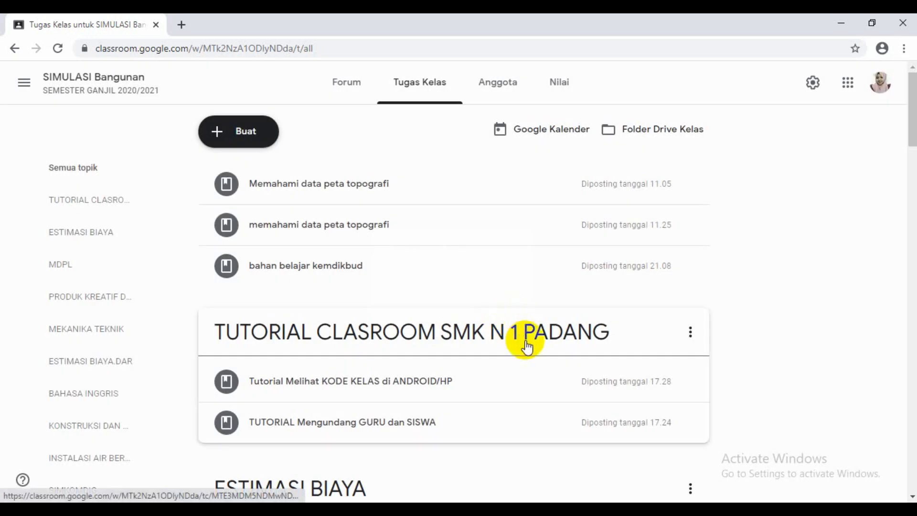
# Look through the classwork list for the new KONSTRUKSI JALAN DAN JEMBATAN topic and the other subject topics
pyautogui.scroll(-5, 526, 348)
pyautogui.scroll(-10, 527, 347)
pyautogui.scroll(-5, 527, 347)
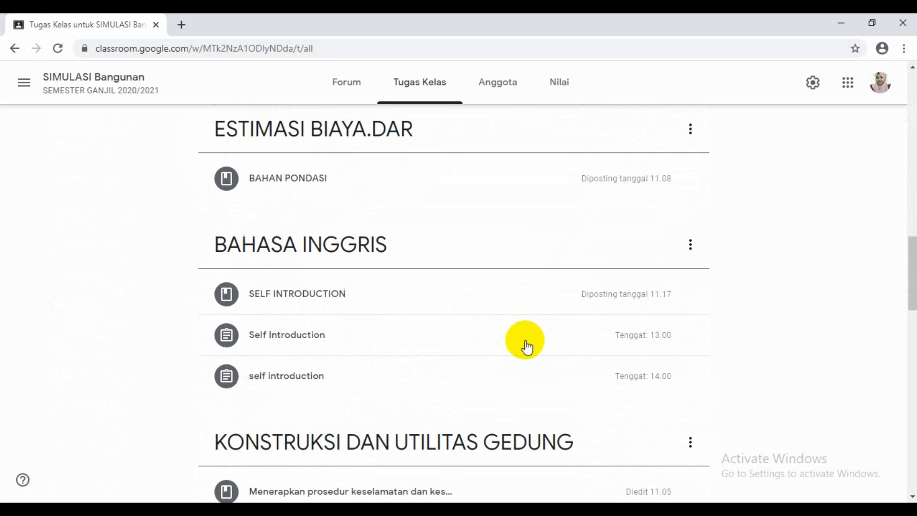
pyautogui.scroll(-15, 527, 347)
pyautogui.scroll(-5, 526, 347)
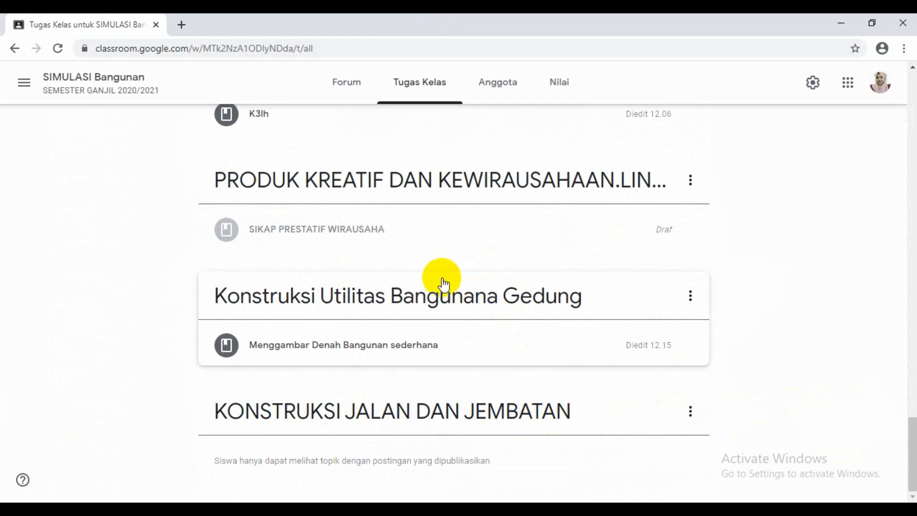
pyautogui.scroll(5, 442, 276)
pyautogui.scroll(15, 442, 277)
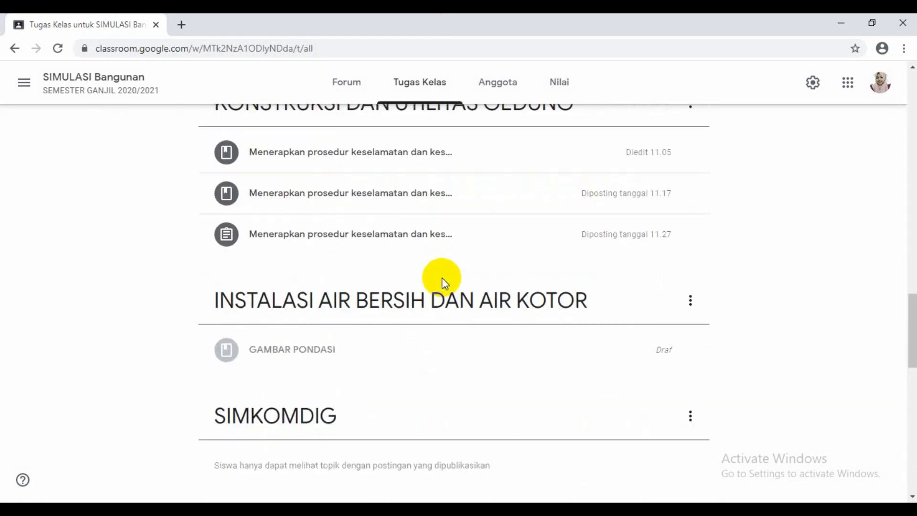
pyautogui.scroll(5, 443, 284)
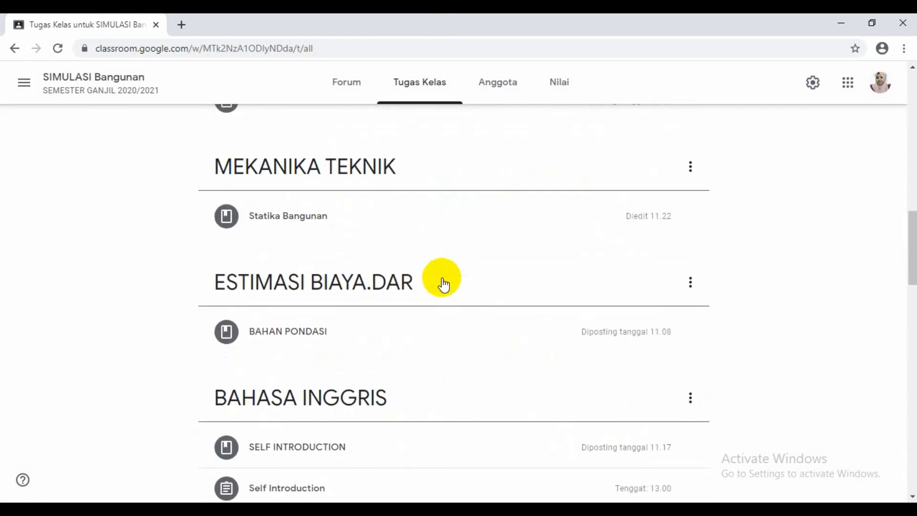
pyautogui.scroll(5, 443, 284)
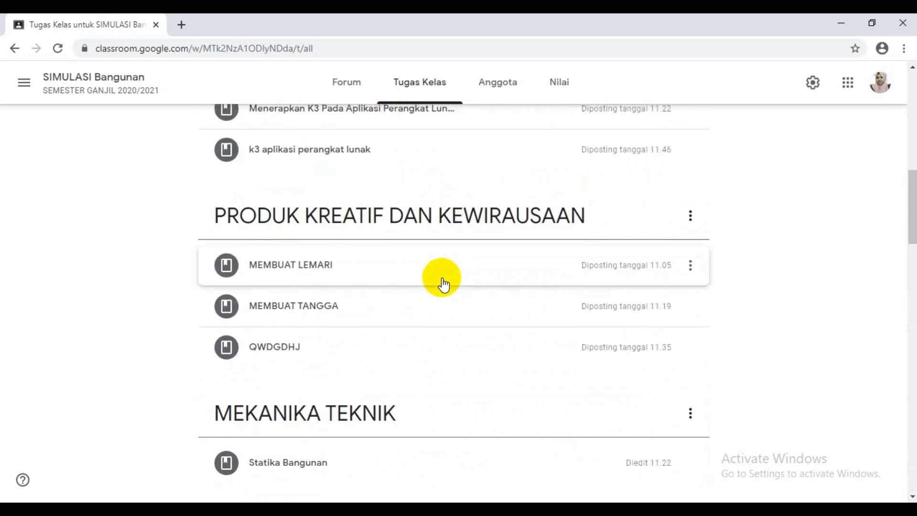
pyautogui.scroll(5, 443, 284)
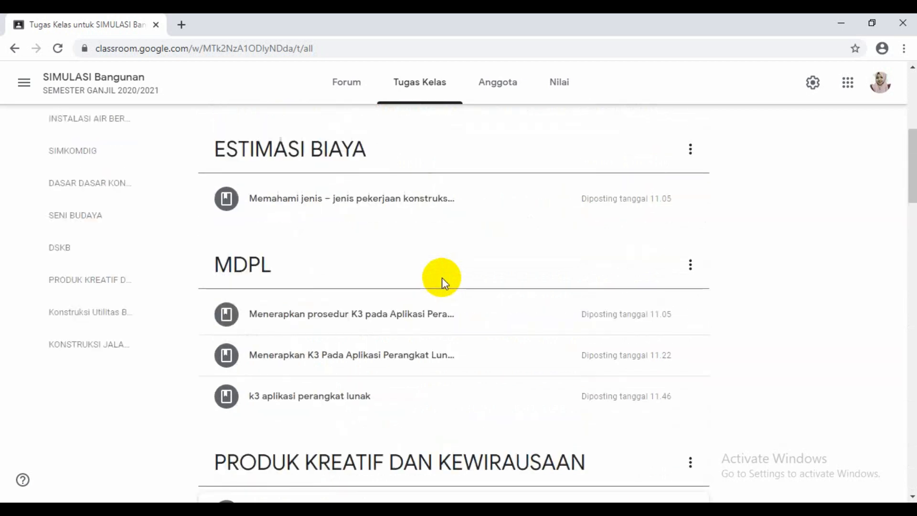
pyautogui.scroll(5, 443, 284)
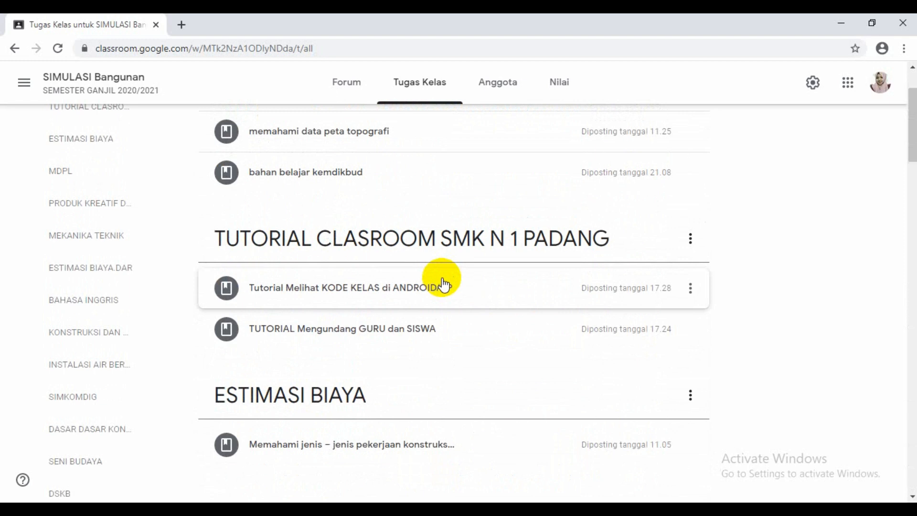
pyautogui.scroll(2, 443, 284)
# Review the list of teachers among the class members
pyautogui.click(496, 85)
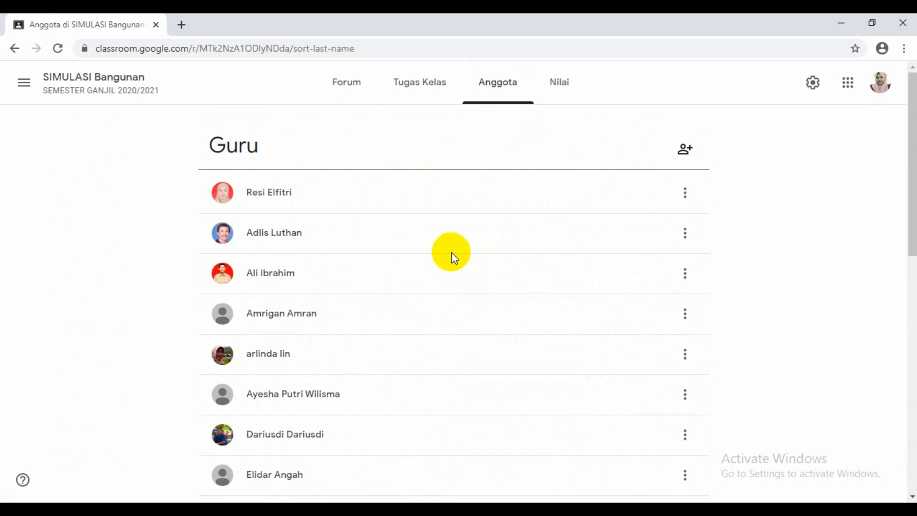
pyautogui.scroll(-5, 452, 252)
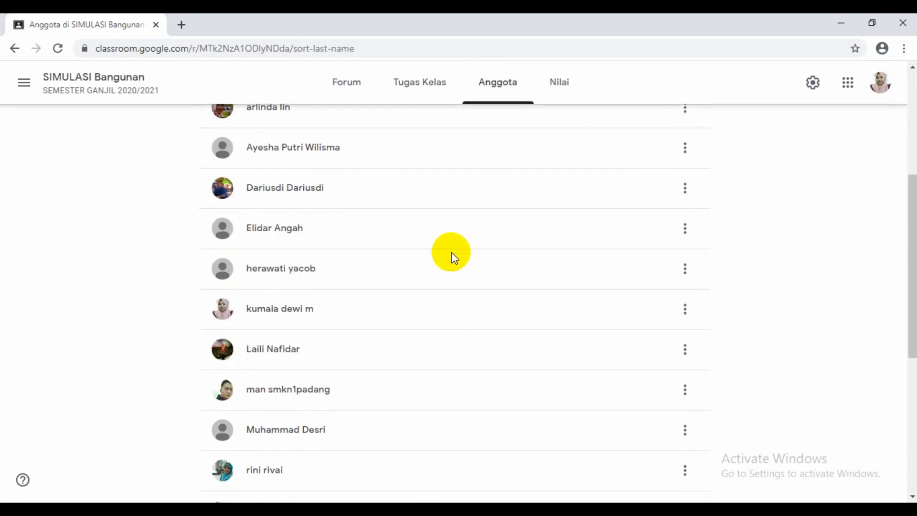
pyautogui.scroll(-5, 451, 252)
pyautogui.scroll(10, 451, 252)
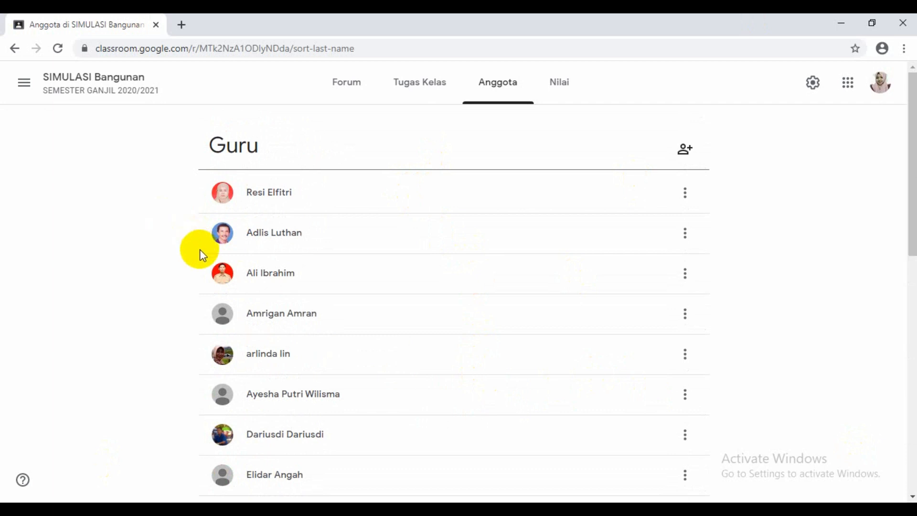
# Return to the classwork and examine the topics with their posted and draft materials down to the end of the list
pyautogui.click(419, 91)
pyautogui.scroll(-5, 469, 317)
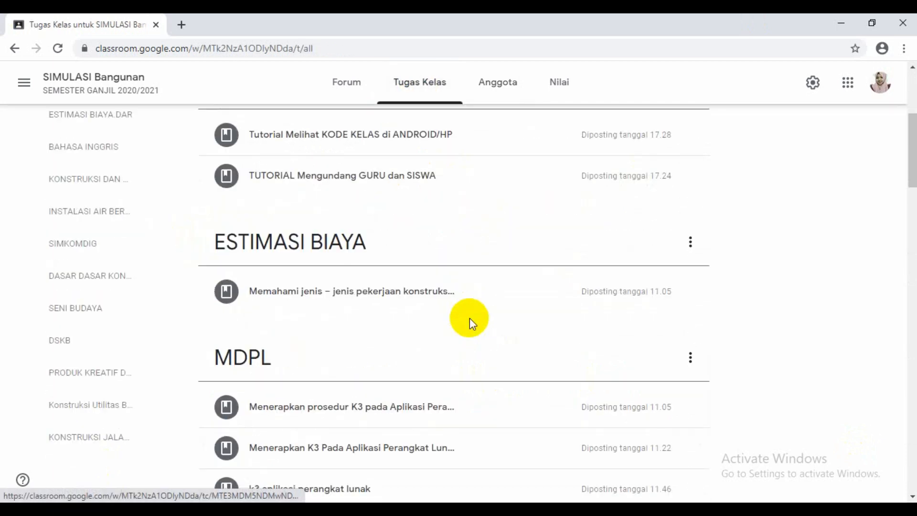
pyautogui.scroll(-5, 462, 302)
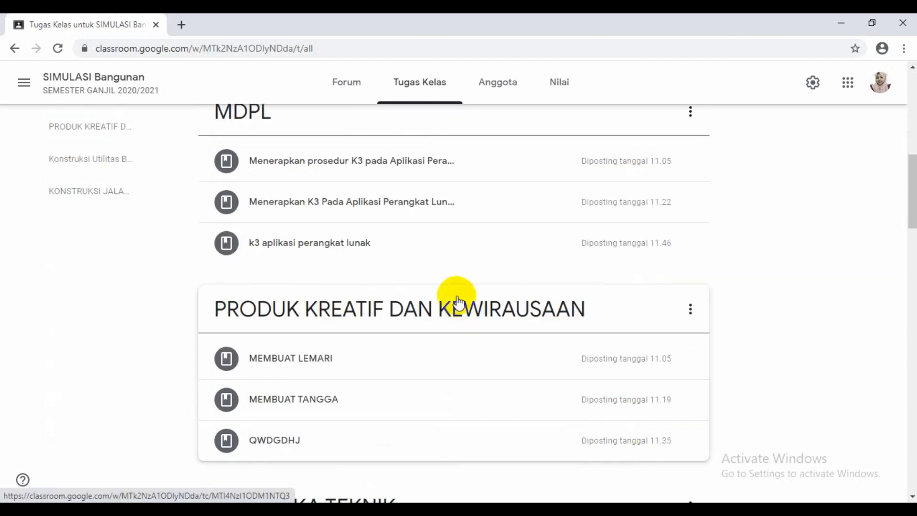
pyautogui.scroll(-5, 458, 302)
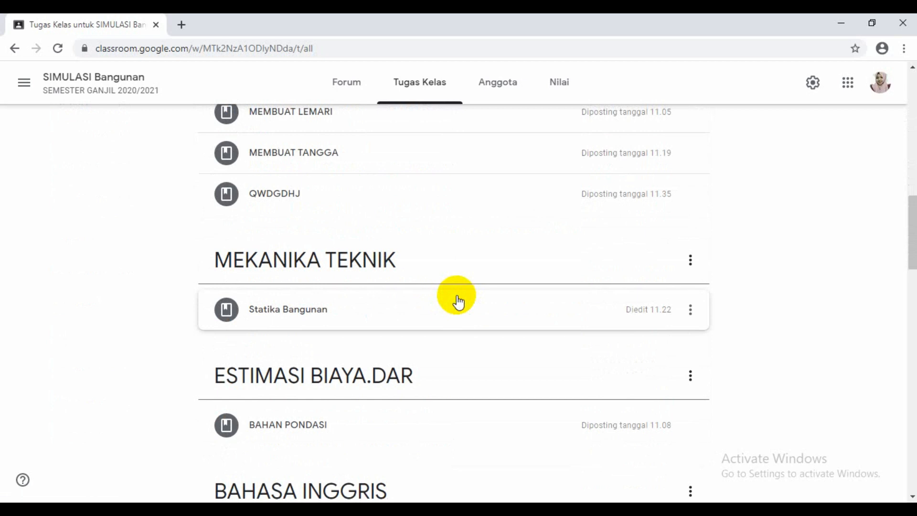
pyautogui.scroll(15, 457, 302)
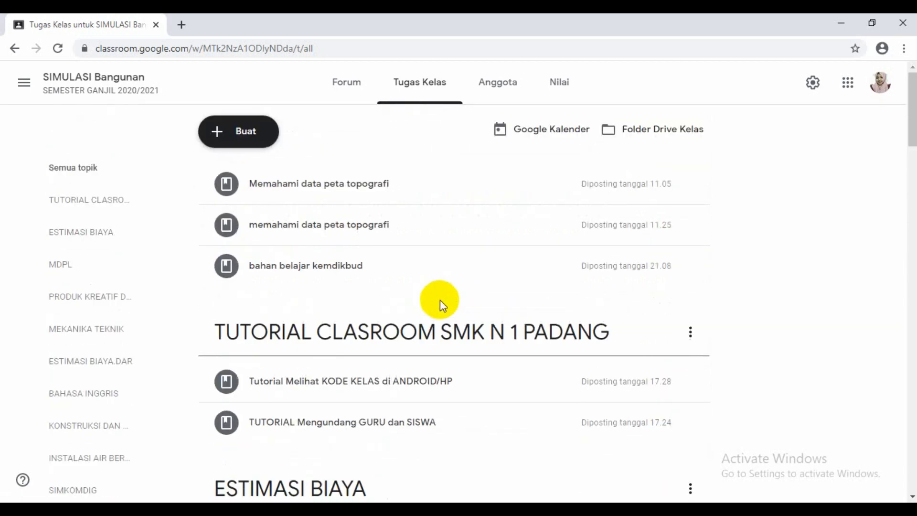
pyautogui.scroll(-5, 440, 300)
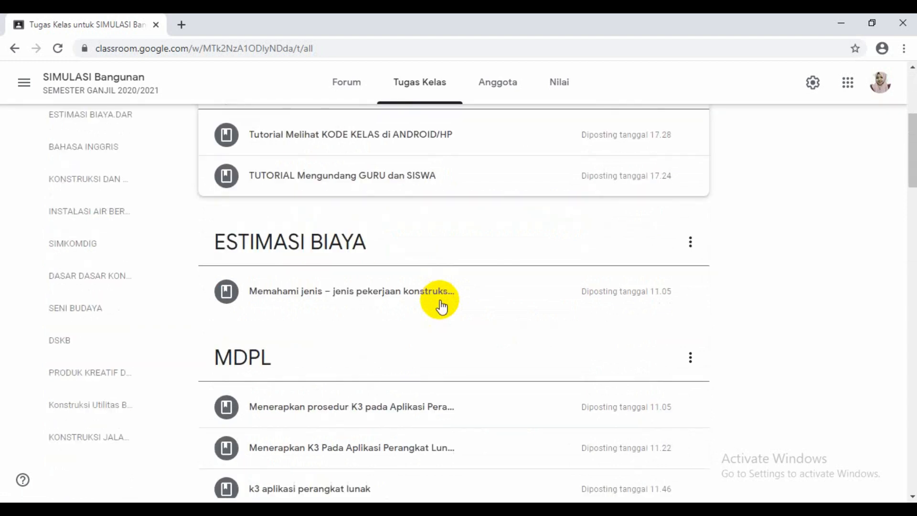
pyautogui.scroll(-10, 441, 306)
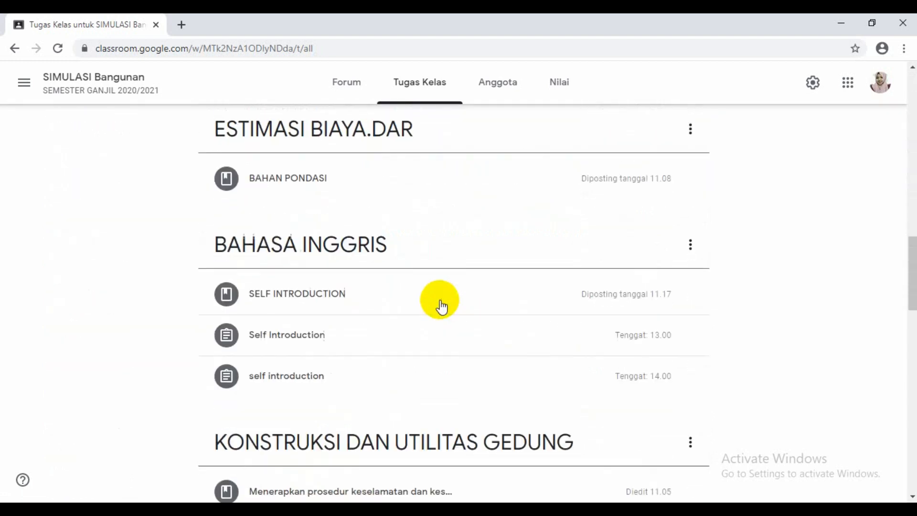
pyautogui.scroll(-5, 441, 306)
pyautogui.scroll(-11, 441, 306)
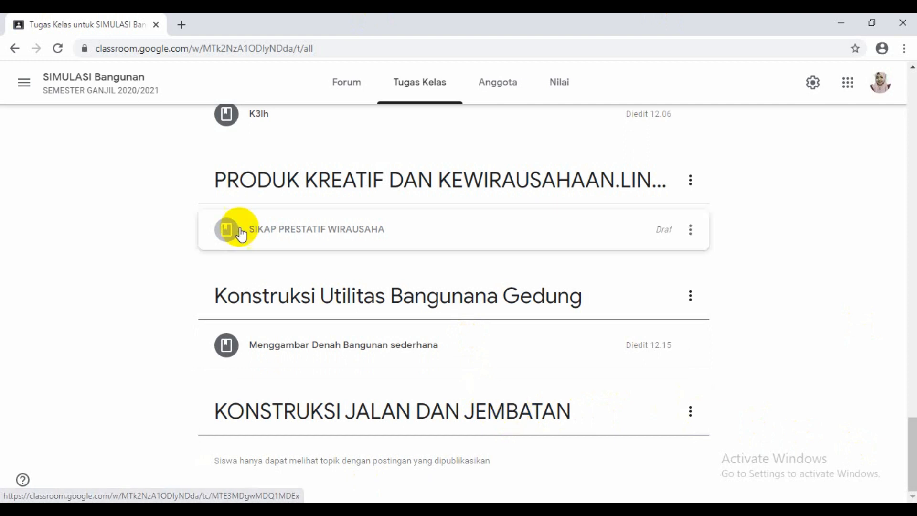
pyautogui.scroll(2, 399, 138)
pyautogui.scroll(15, 400, 145)
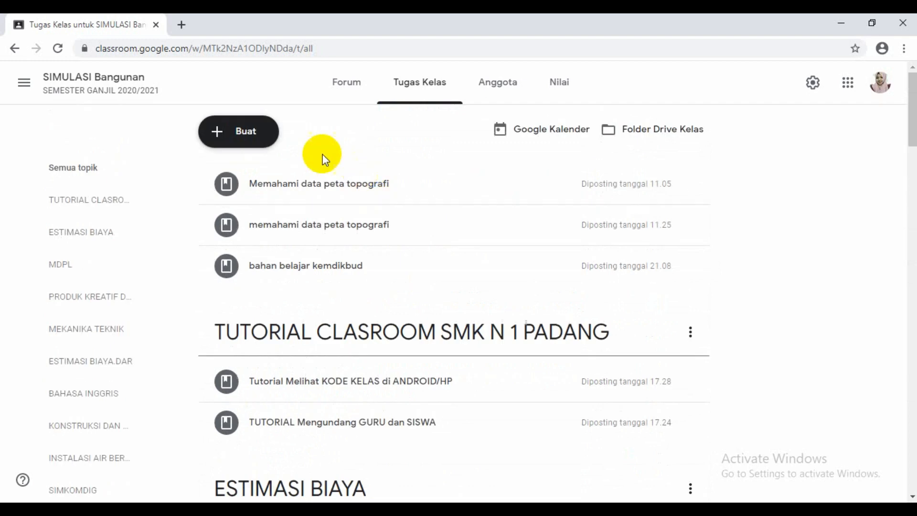
# Create a new classwork material titled "Memahami konsep dasar jalan dan jembatan"
pyautogui.click(220, 139)
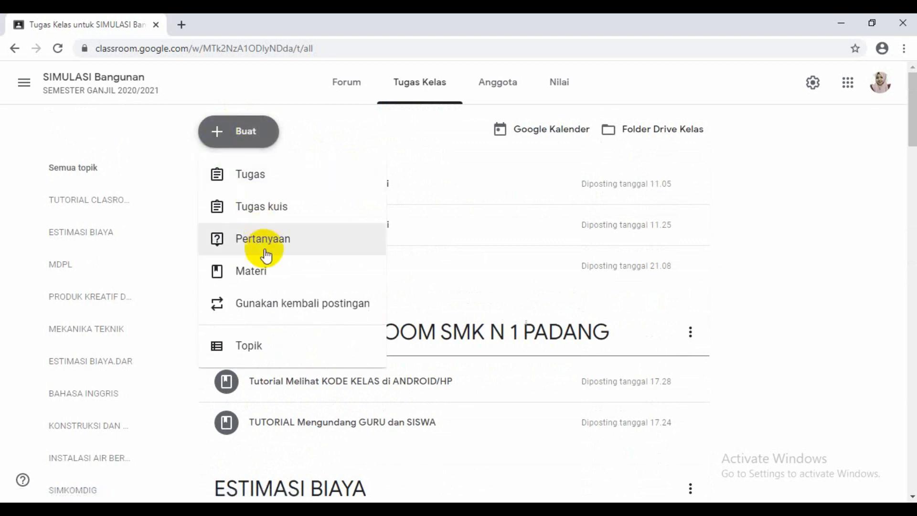
pyautogui.click(252, 275)
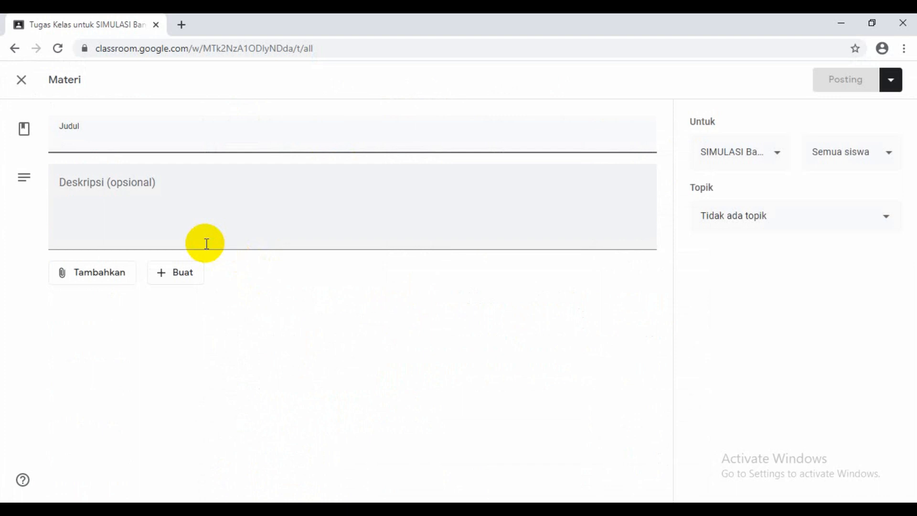
pyautogui.write('Mem')
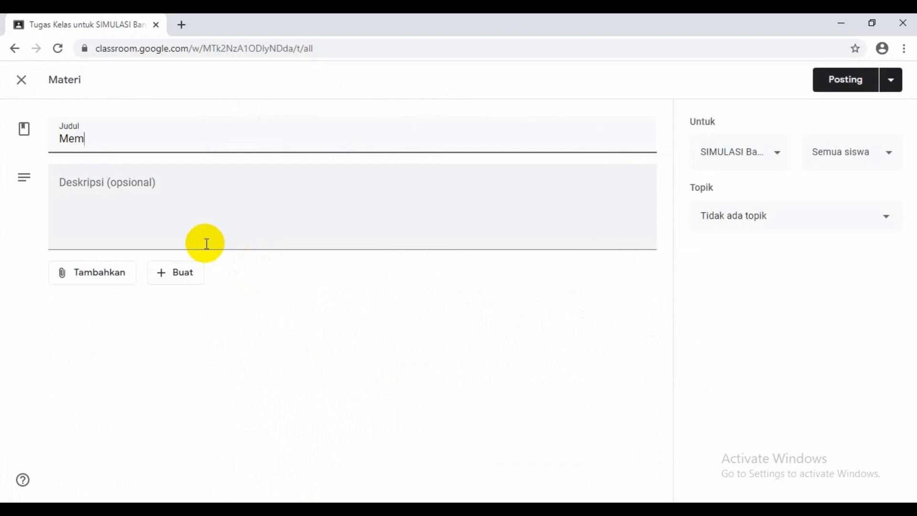
pyautogui.write('ahami kon')
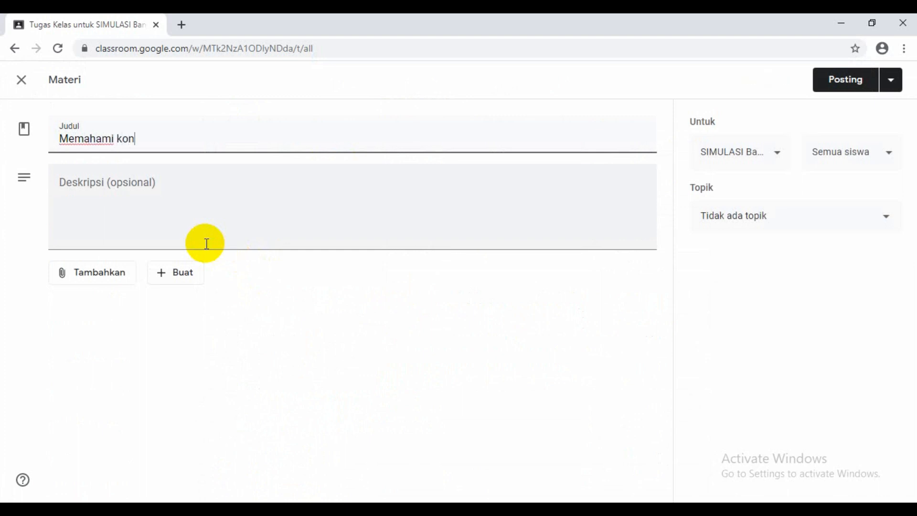
pyautogui.write('sep dasar')
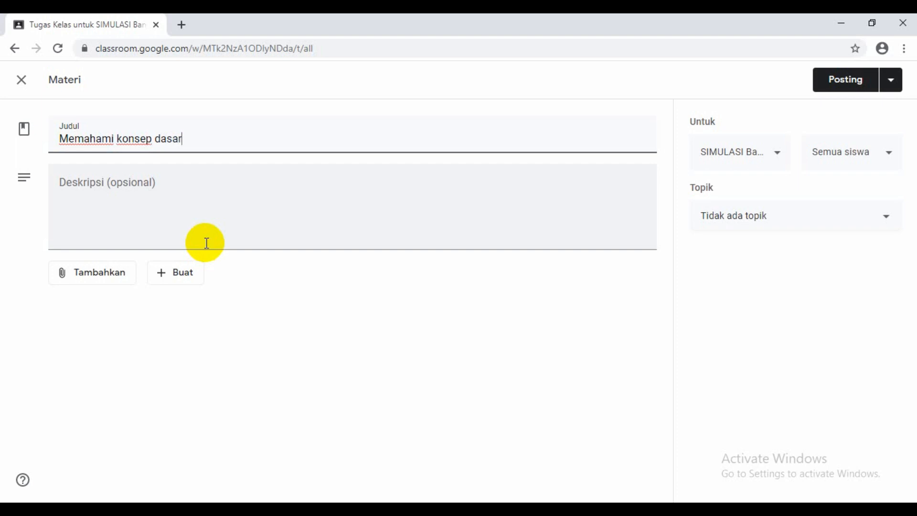
pyautogui.write(' jalan dan')
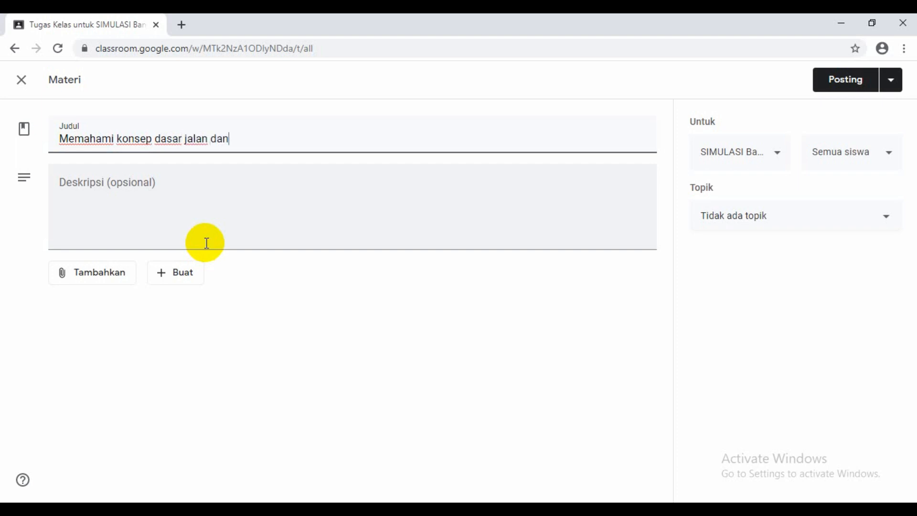
pyautogui.write(' jembatan')
# Enter the material's description "Silahkan disimak video dibawah ini dan dibaca dengan seksama slide presentasi yang ibu berikan."
pyautogui.click(84, 200)
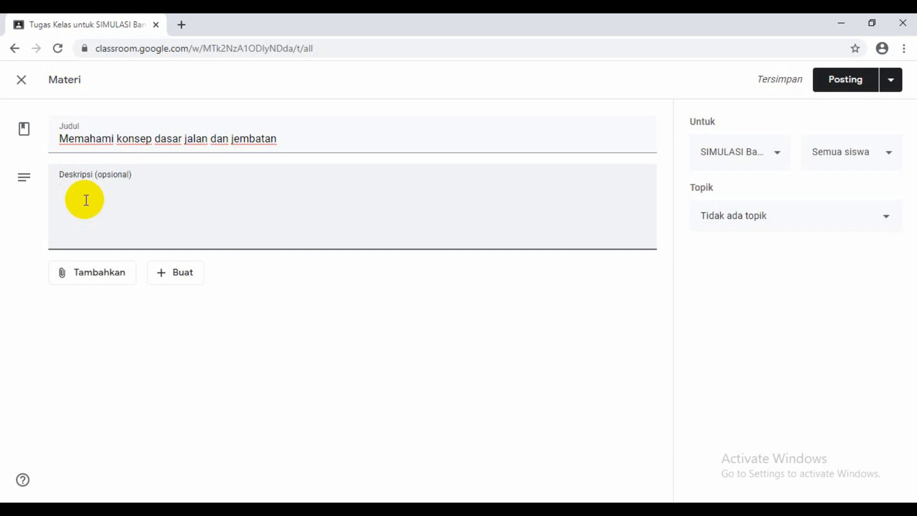
pyautogui.write('Silahkan ')
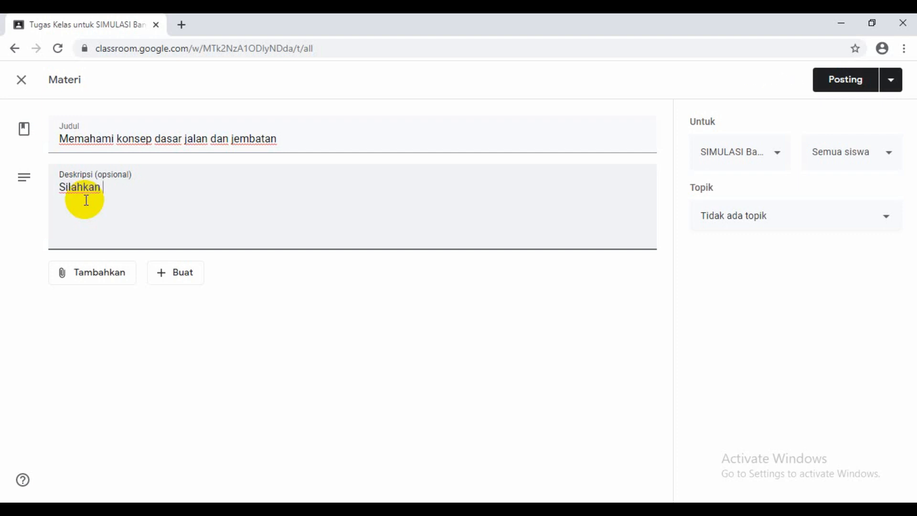
pyautogui.write('disimak vi')
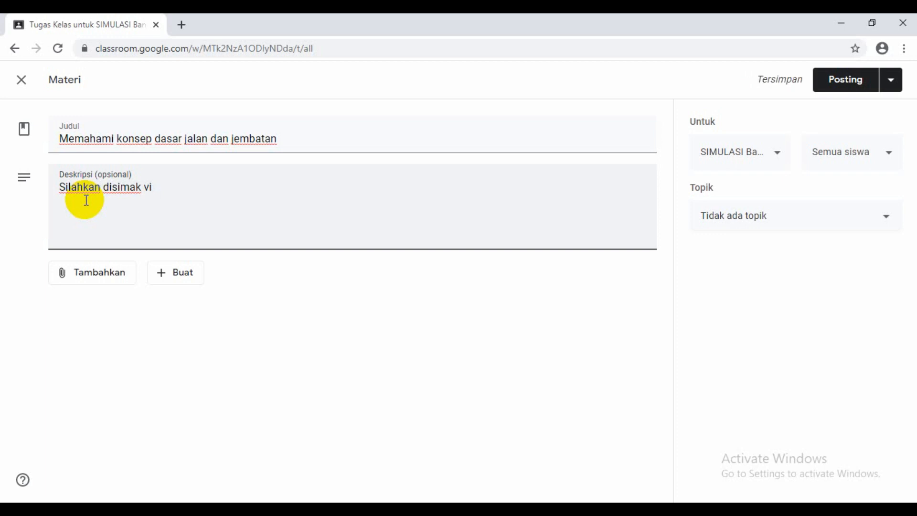
pyautogui.write('deo dibawah ini d')
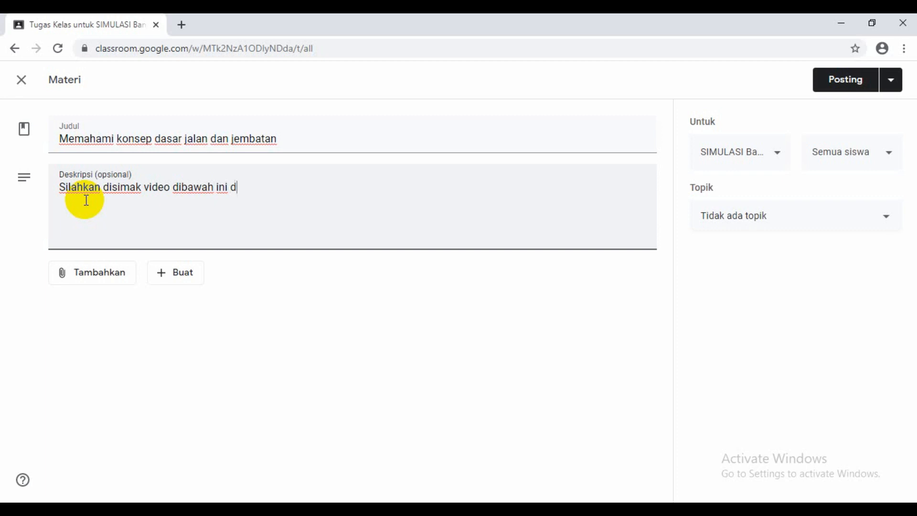
pyautogui.write('an dibaca deng')
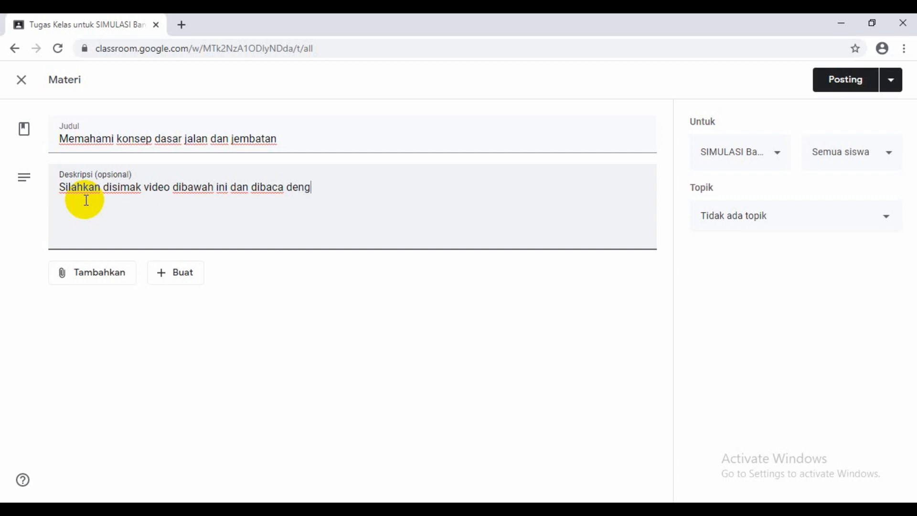
pyautogui.write('an seksama ')
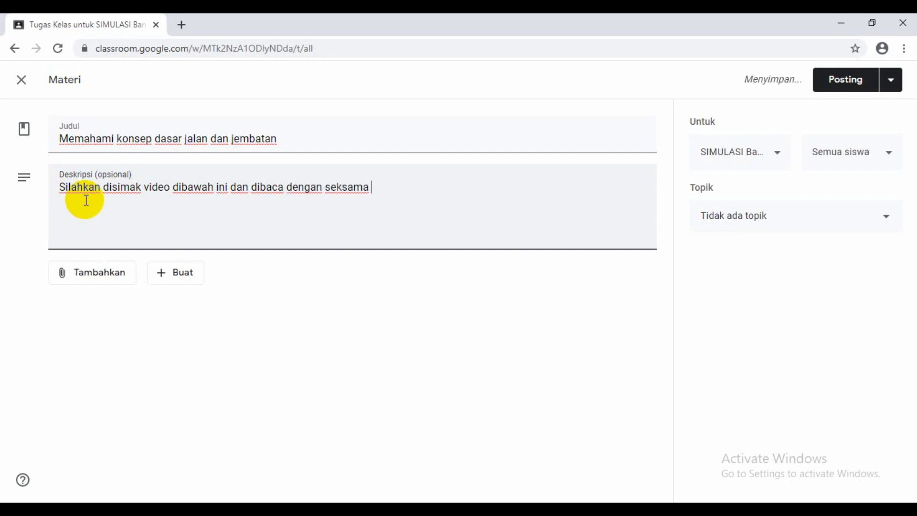
pyautogui.write('slide ')
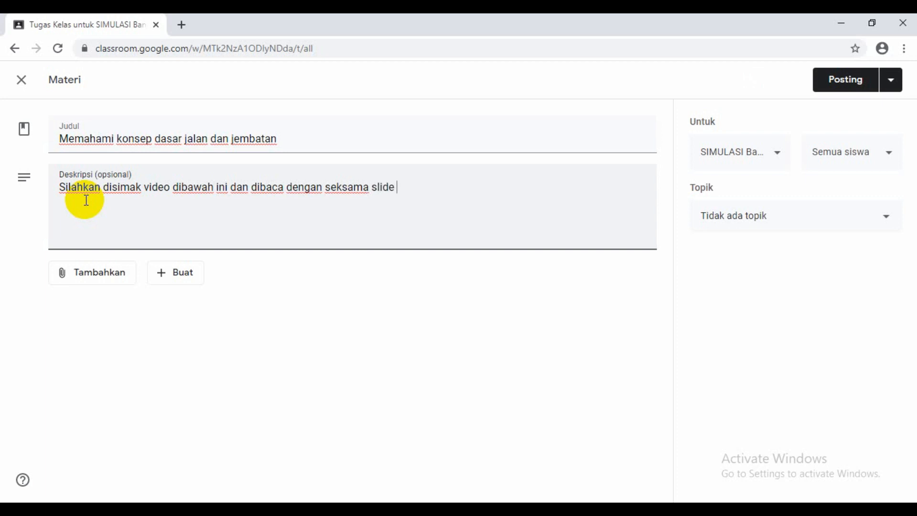
pyautogui.write('presentasi yang ')
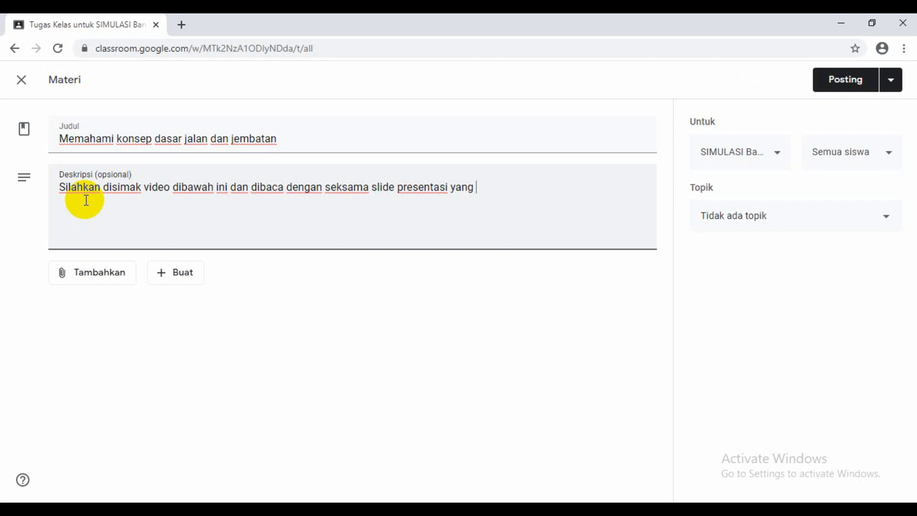
pyautogui.write(' ibu berikan.')
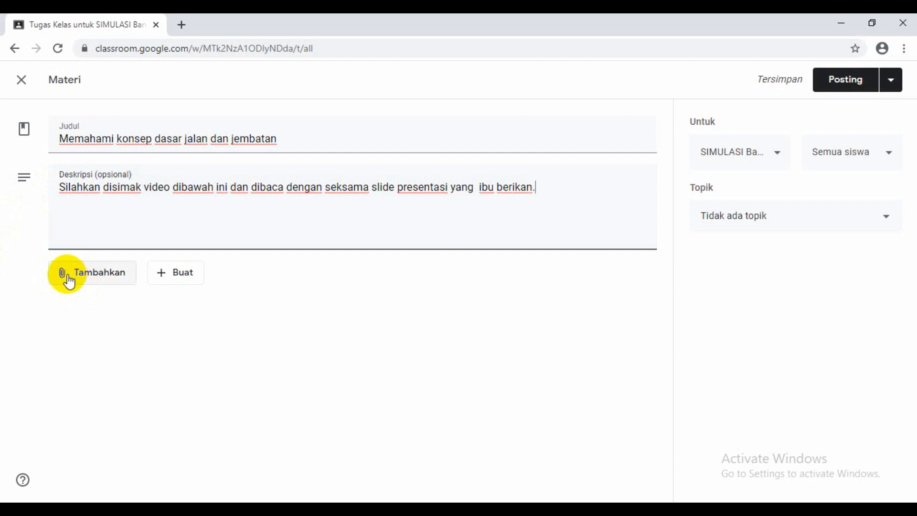
# Upload the presentation Spesifikasi-Jalan.pptx from the folder "magang di rekacipta" on drive D and attach it to the material
pyautogui.click(69, 280)
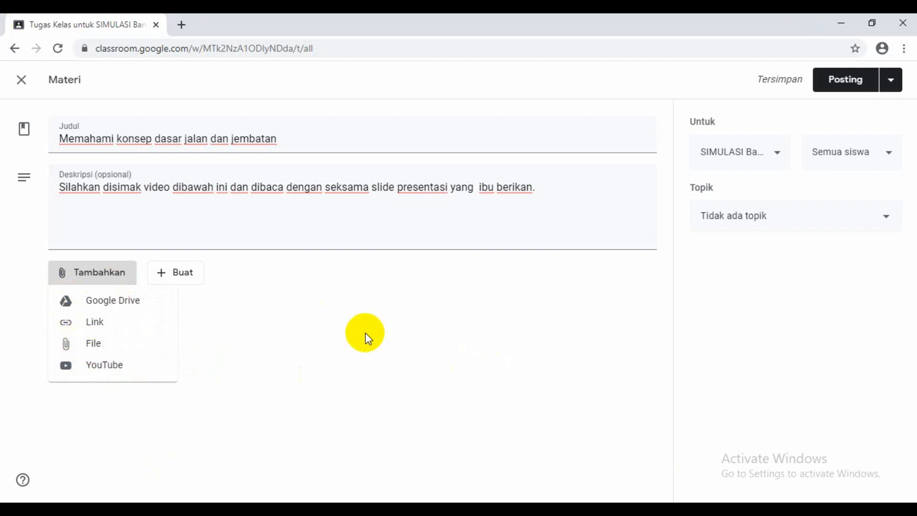
pyautogui.click(98, 345)
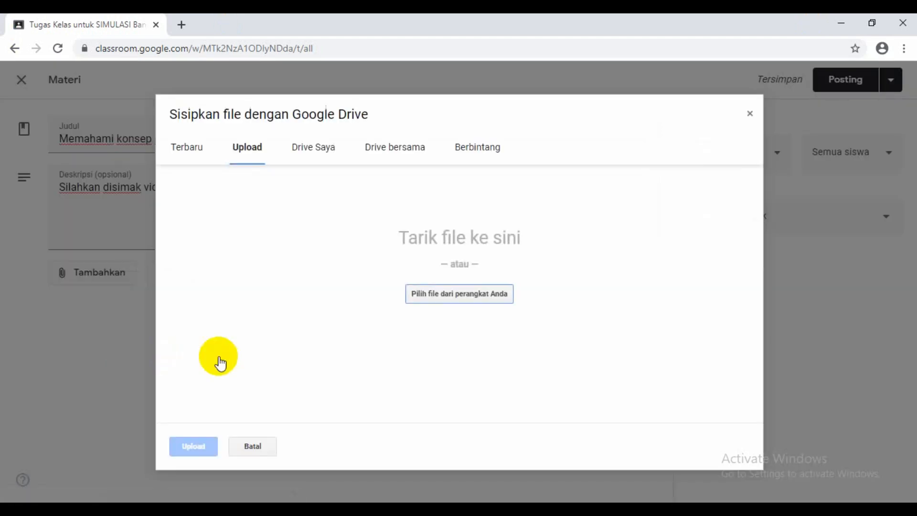
pyautogui.click(461, 301)
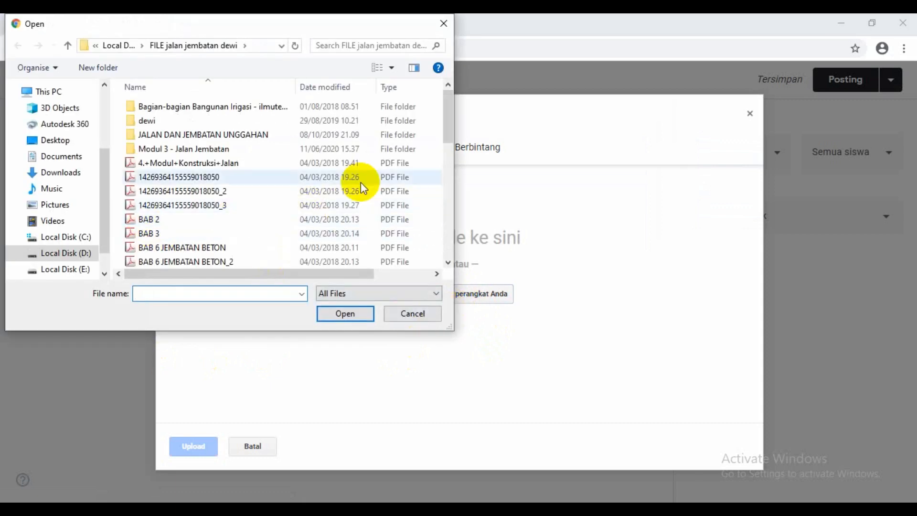
pyautogui.moveTo(449, 130); pyautogui.dragTo(449, 245)
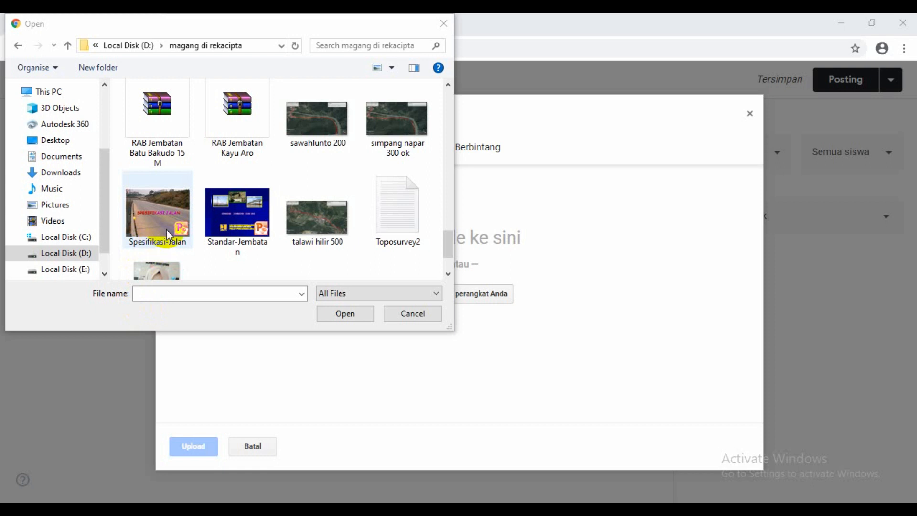
pyautogui.click(166, 229)
pyautogui.click(351, 313)
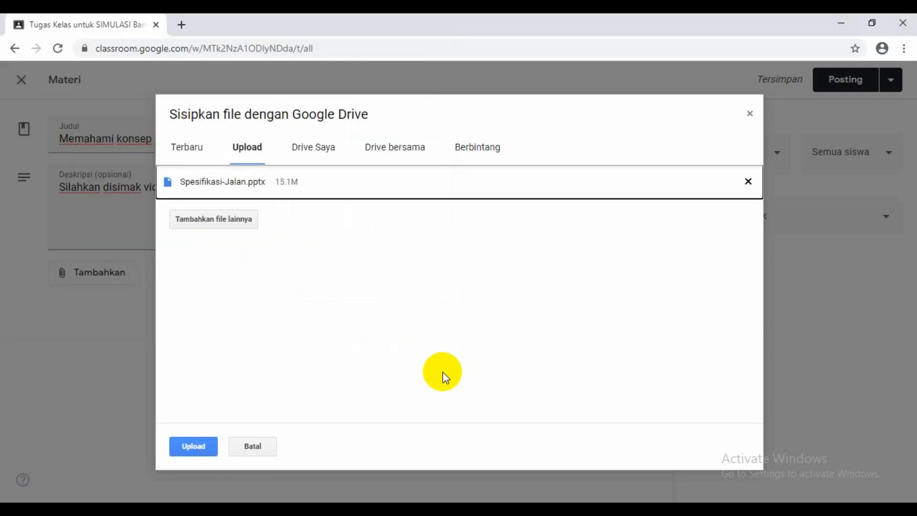
pyautogui.click(189, 451)
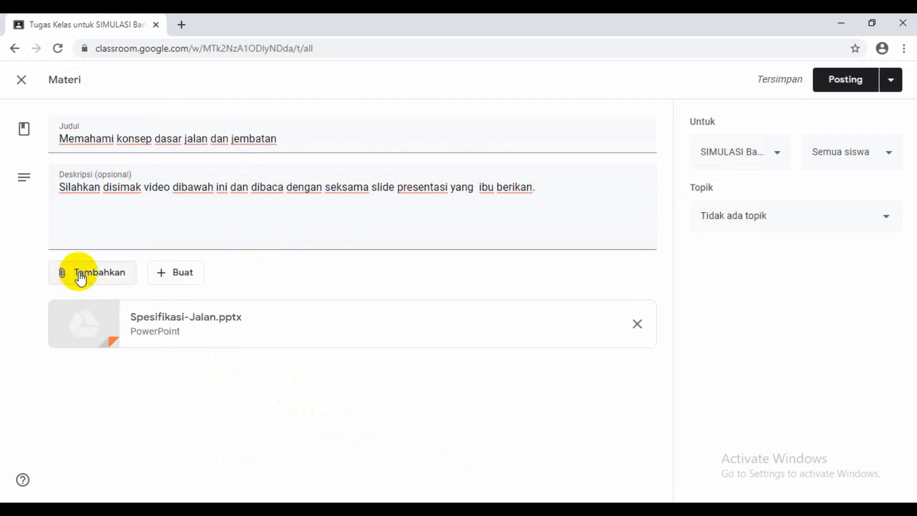
# Upload the presentation Standar-Jembatan.ppt from the folder "magang di rekacipta" as another attachment of the material
pyautogui.click(77, 279)
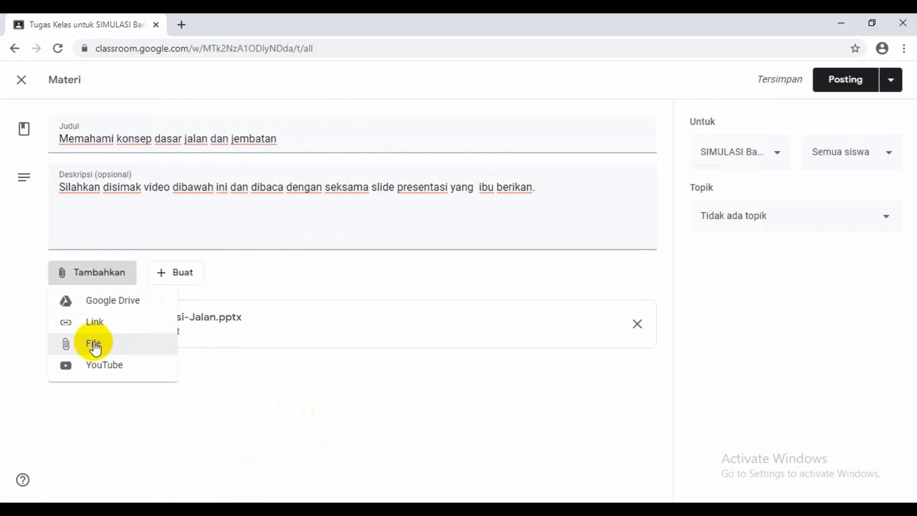
pyautogui.click(116, 365)
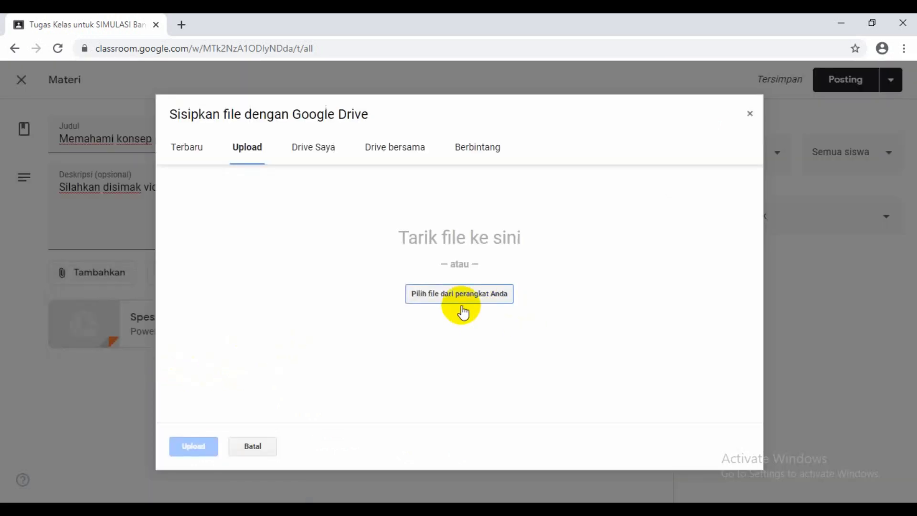
pyautogui.click(462, 310)
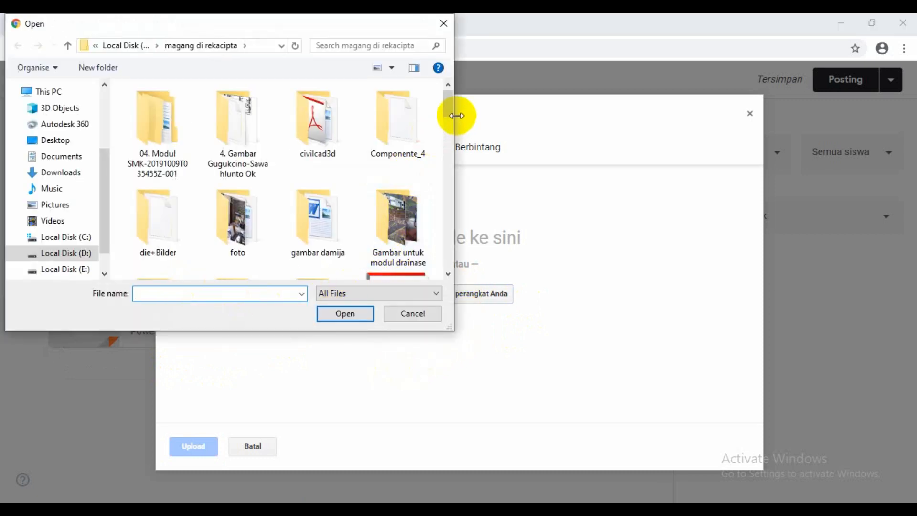
pyautogui.moveTo(451, 110); pyautogui.dragTo(451, 248)
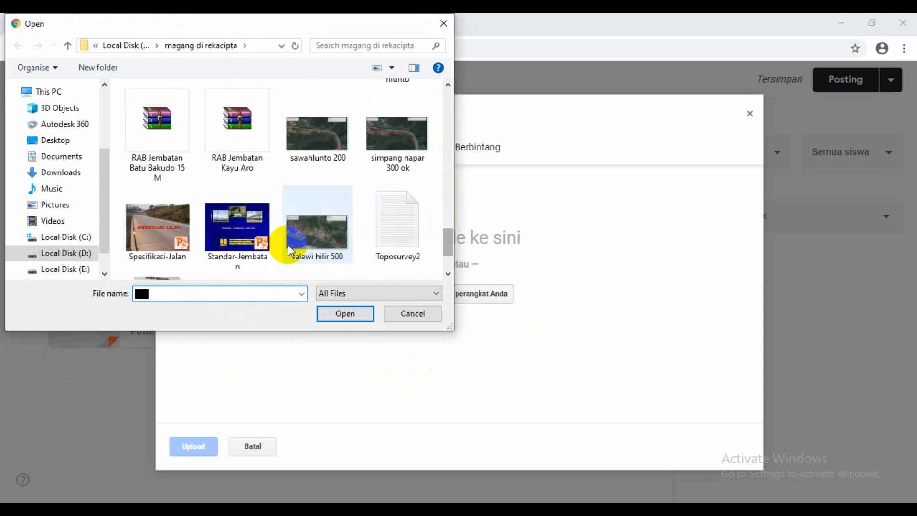
pyautogui.click(238, 234)
pyautogui.click(351, 315)
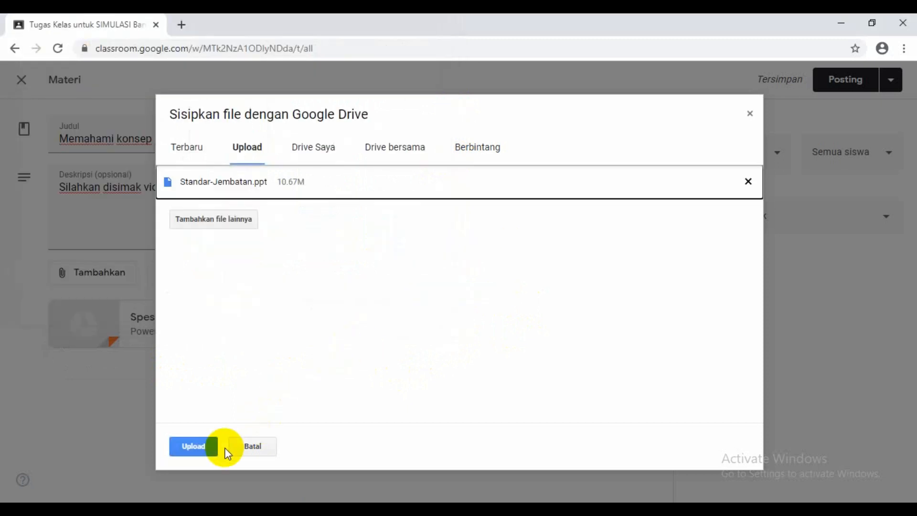
pyautogui.click(205, 446)
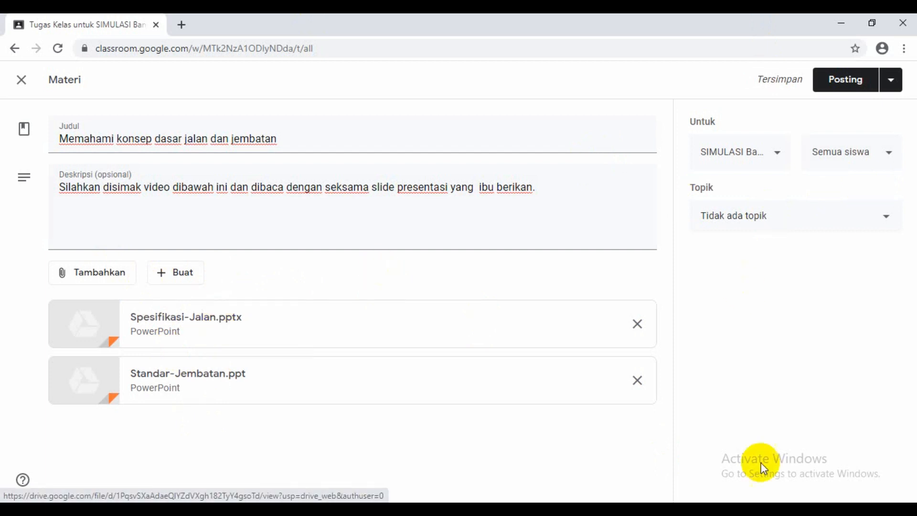
# Search YouTube for "memahami konsep dasar gambar jalan dan jembatan" and attach the video "Materi Gambar Jembatan Rangka" to the material
pyautogui.click(103, 273)
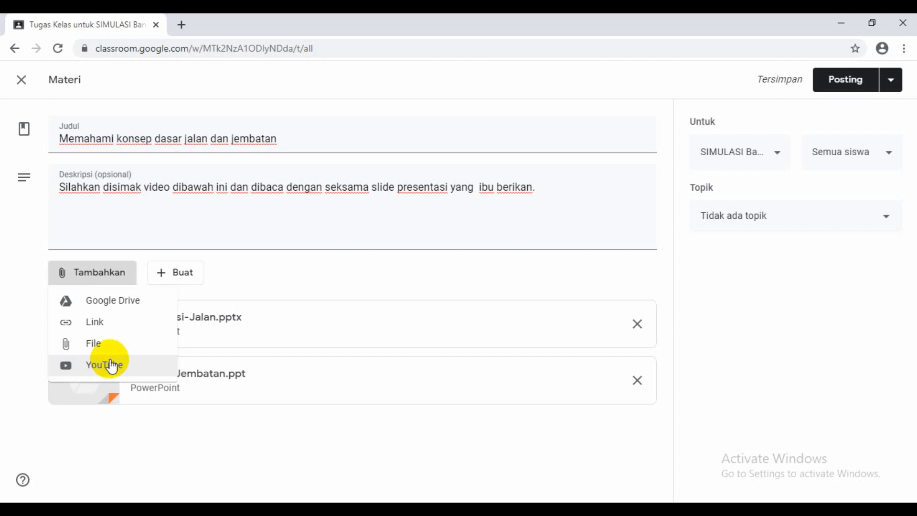
pyautogui.click(110, 366)
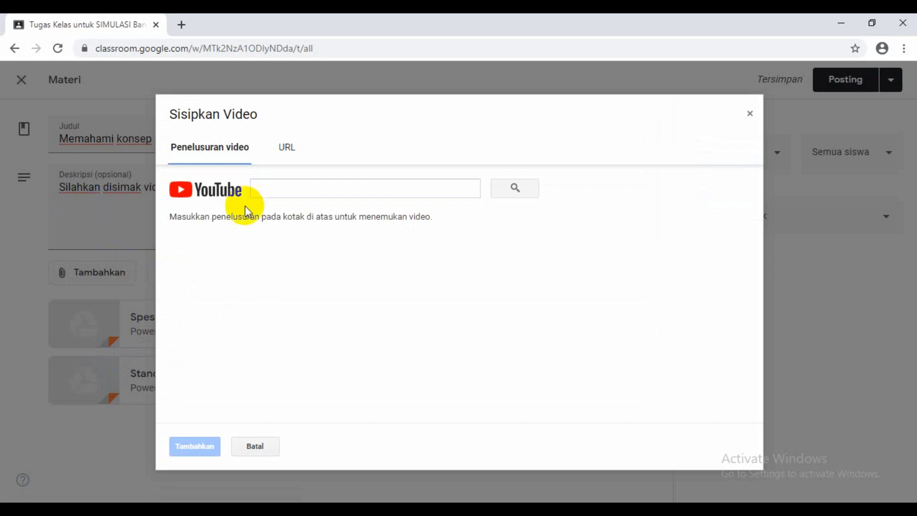
pyautogui.click(282, 191)
pyautogui.write('mr')
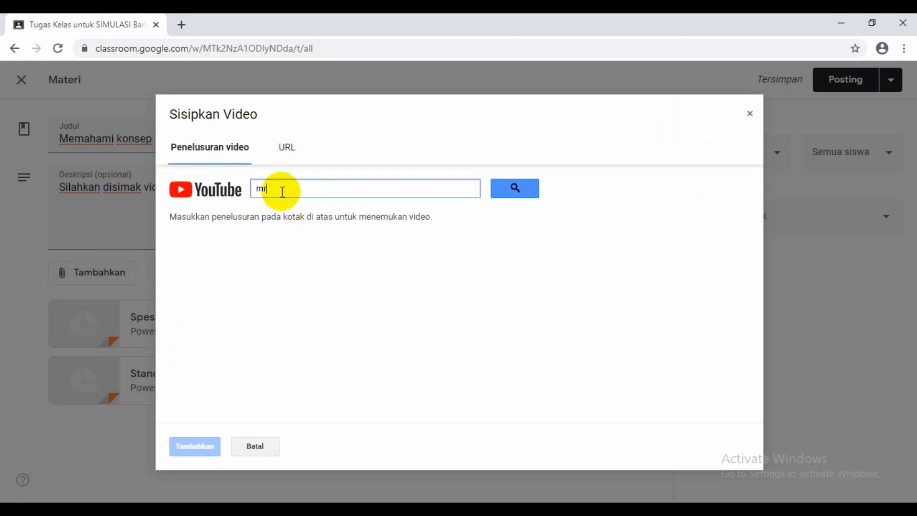
pyautogui.write('mahami konsep dasar gambar jalan dan jembatan')
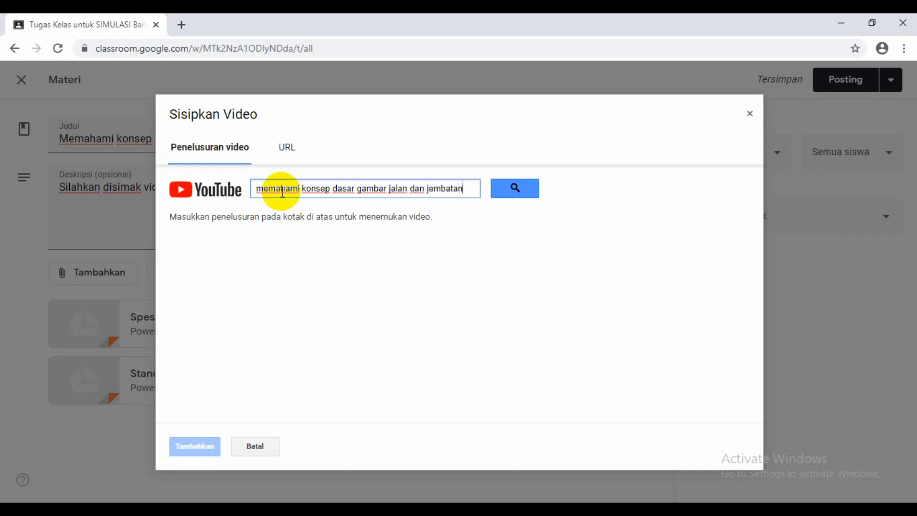
pyautogui.click(517, 191)
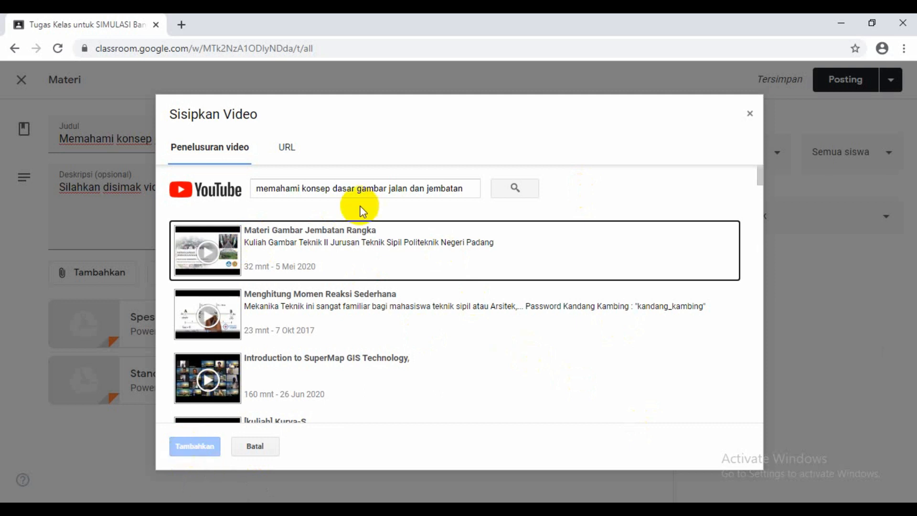
pyautogui.click(344, 243)
pyautogui.click(195, 446)
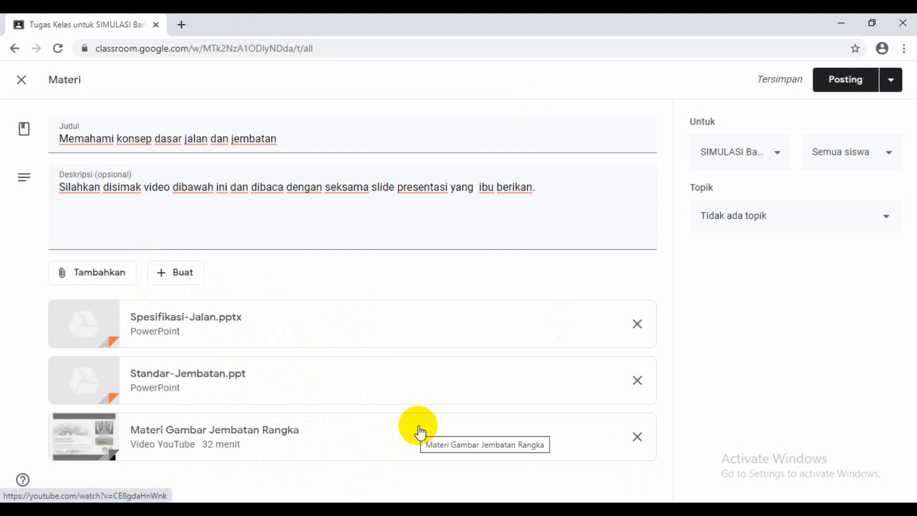
pyautogui.click(66, 274)
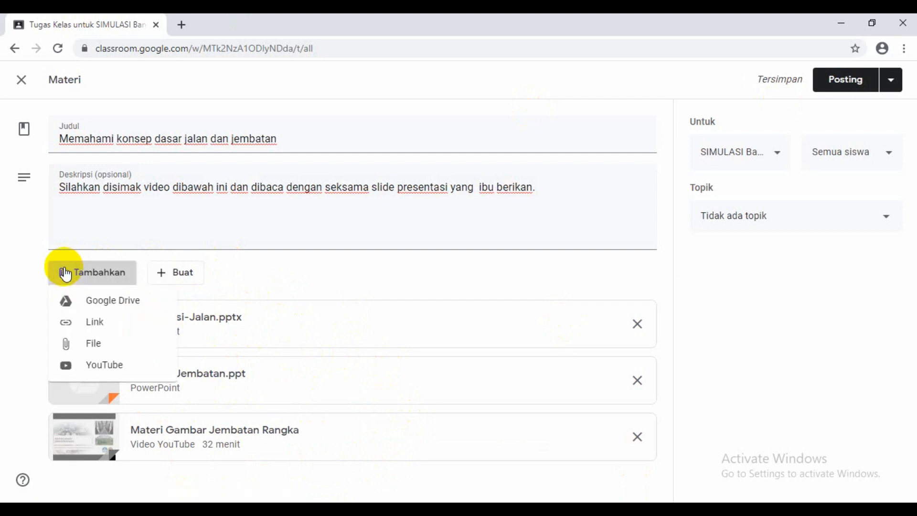
pyautogui.click(95, 322)
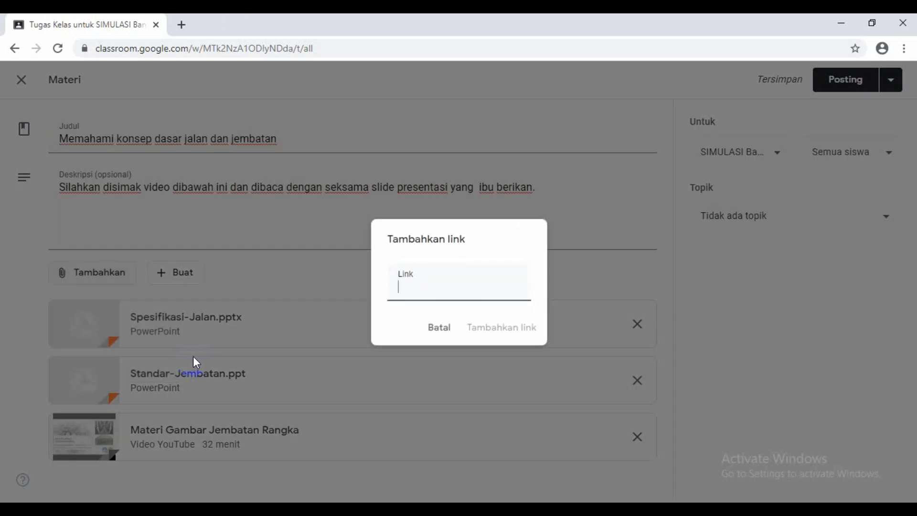
pyautogui.click(439, 329)
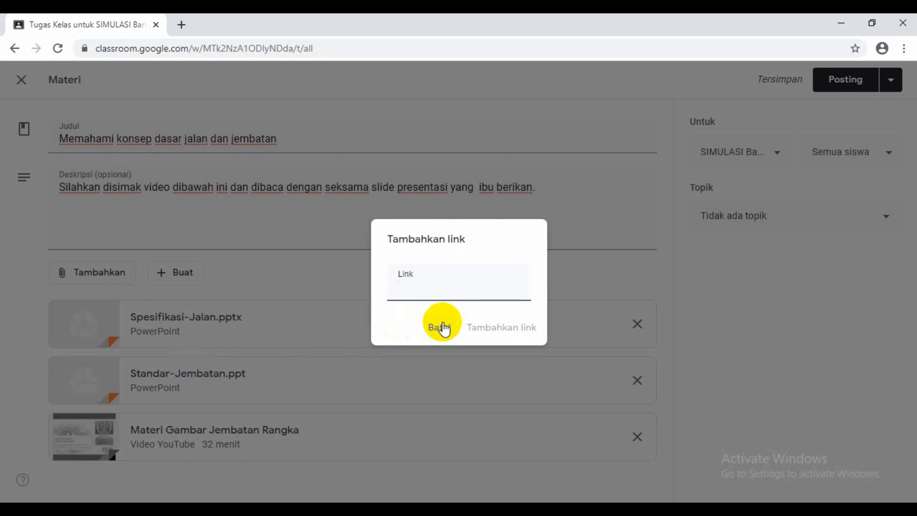
pyautogui.click(439, 328)
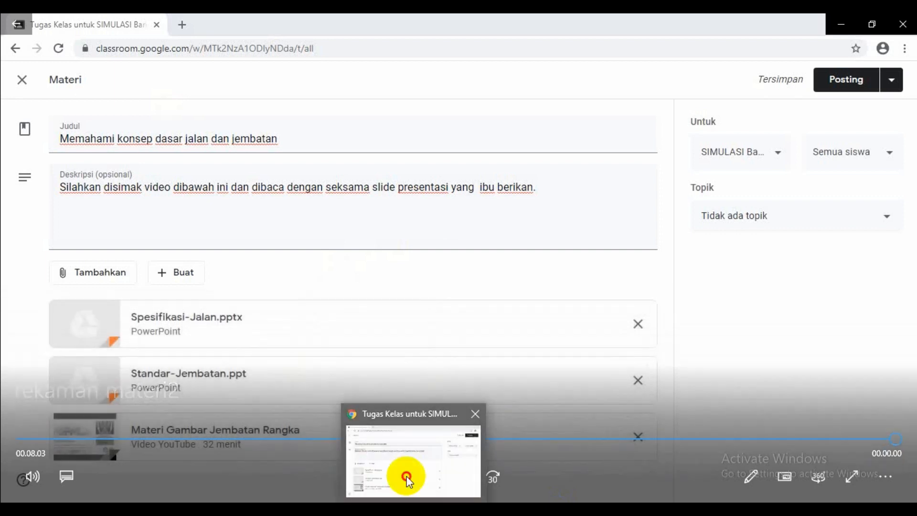
# Open YouTube in a new browser tab and search for "konsep dasar gambar jalan dan jembatan"
pyautogui.click(415, 438)
pyautogui.click(179, 25)
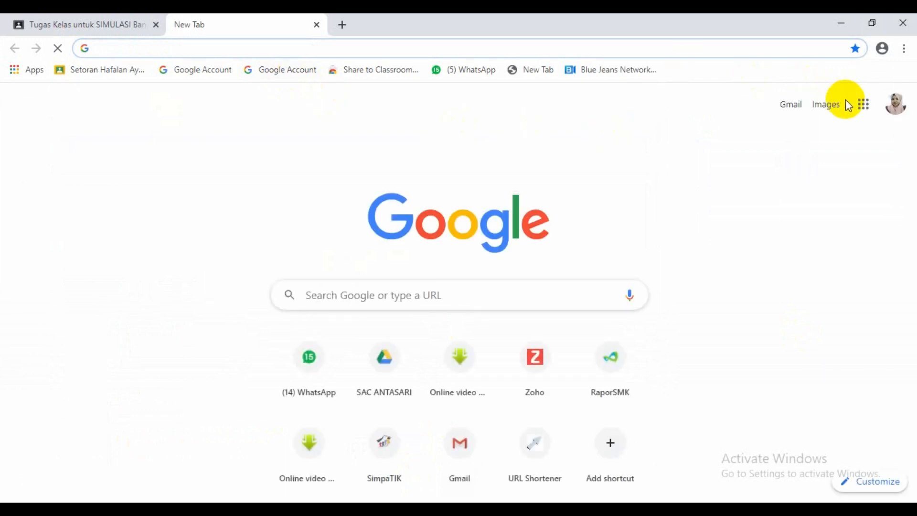
pyautogui.click(863, 104)
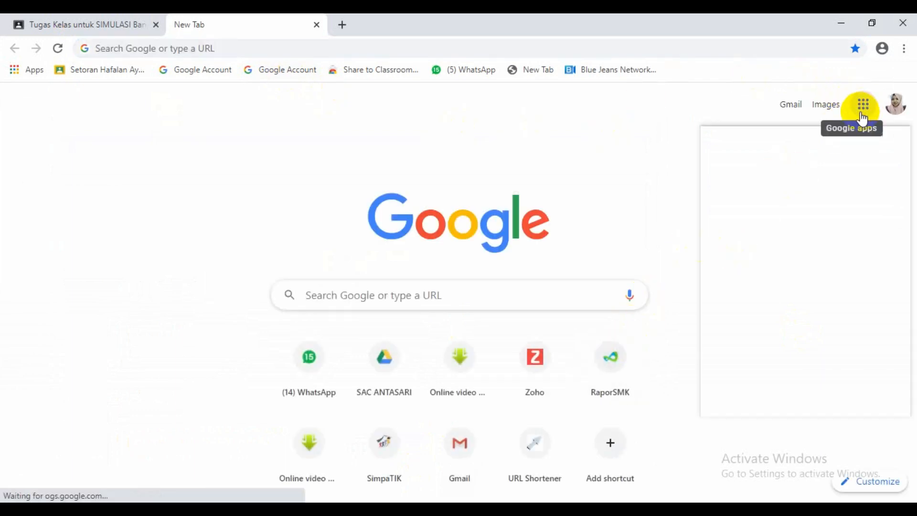
pyautogui.click(749, 249)
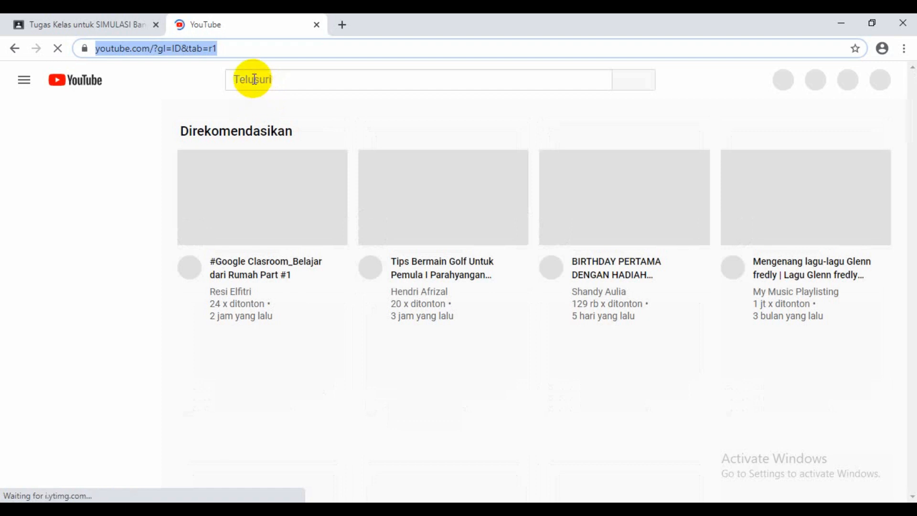
pyautogui.click(260, 91)
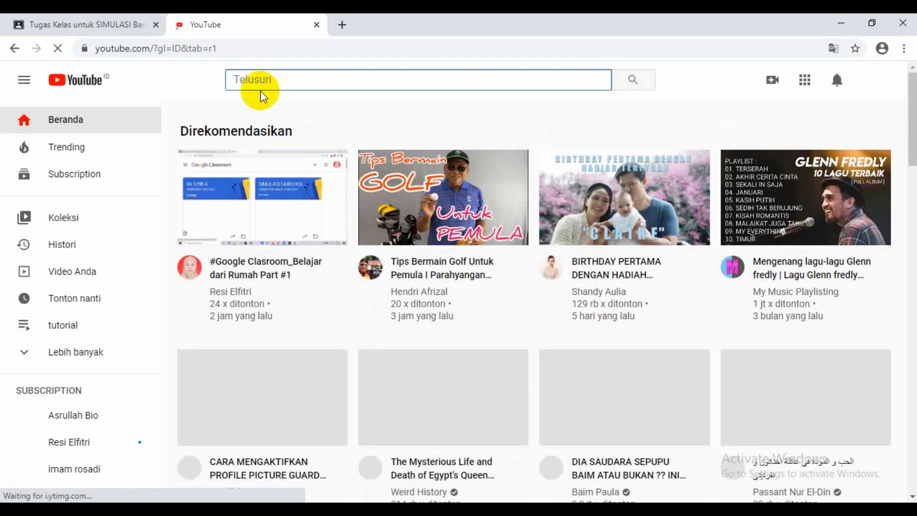
pyautogui.write('konse')
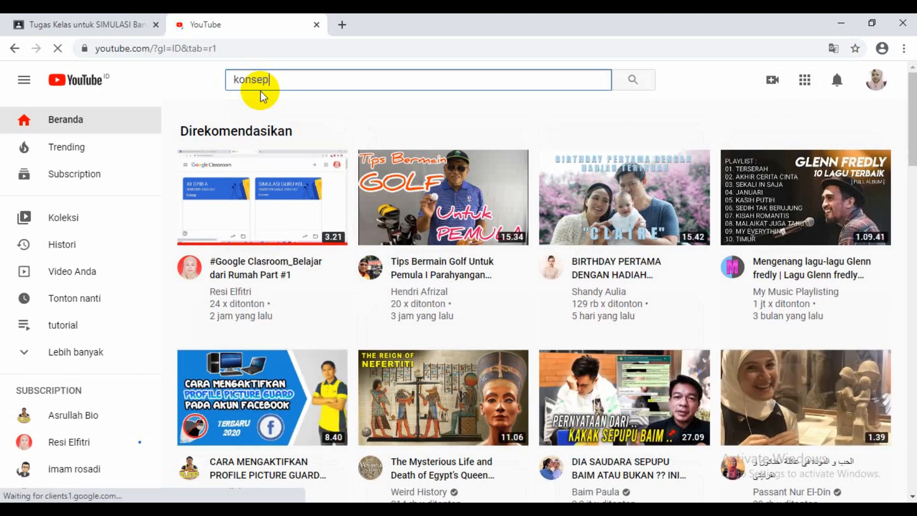
pyautogui.write('p')
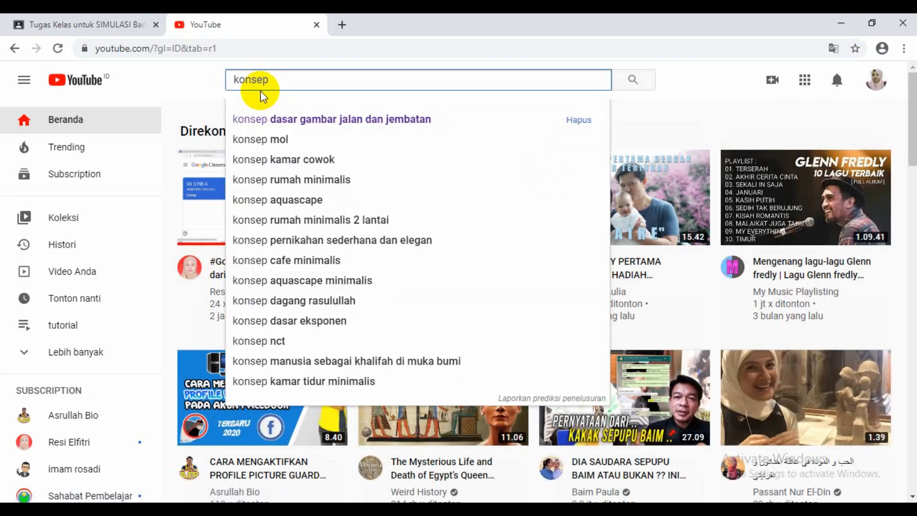
pyautogui.click(300, 123)
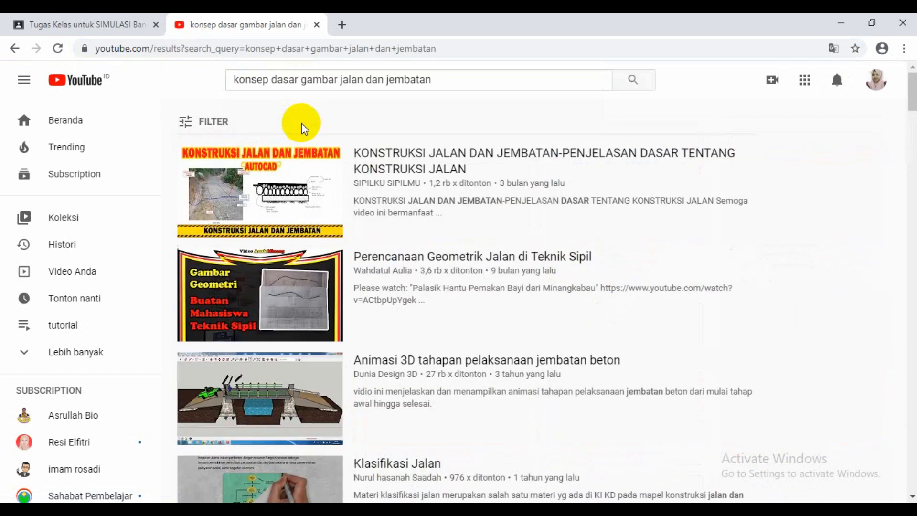
# Open the video "KONSTRUKSI JALAN DAN JEMBATAN-PENJELASAN DASAR TENTANG KONSTRUKSI JALAN", pause it and copy its share link
pyautogui.moveTo(307, 210)
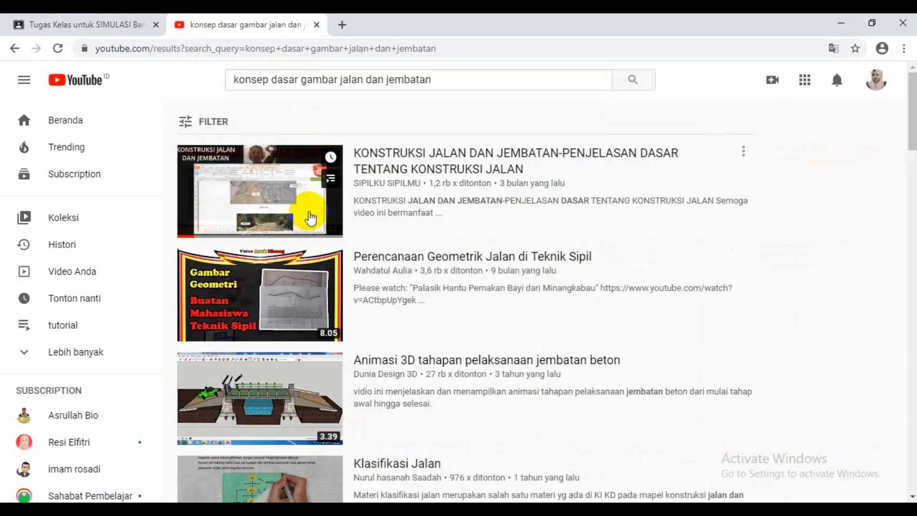
pyautogui.click(310, 198)
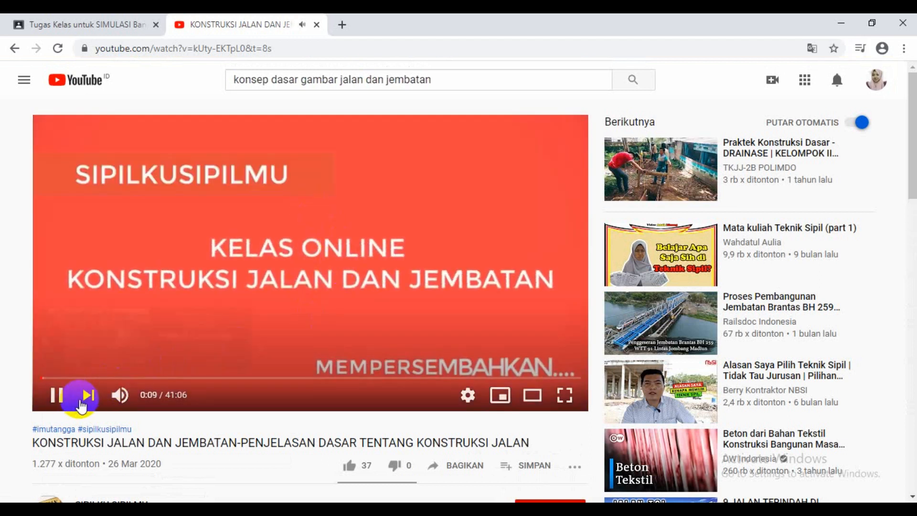
pyautogui.click(61, 405)
pyautogui.scroll(-5, 424, 400)
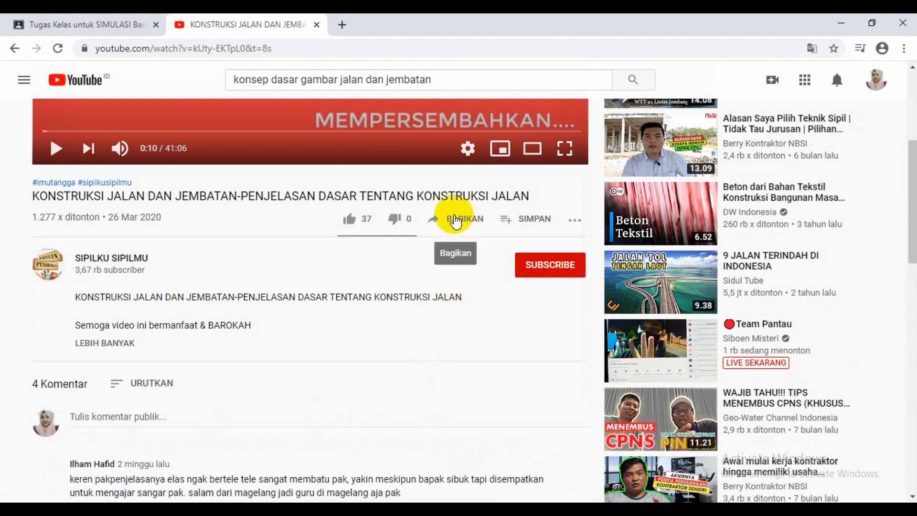
pyautogui.click(456, 222)
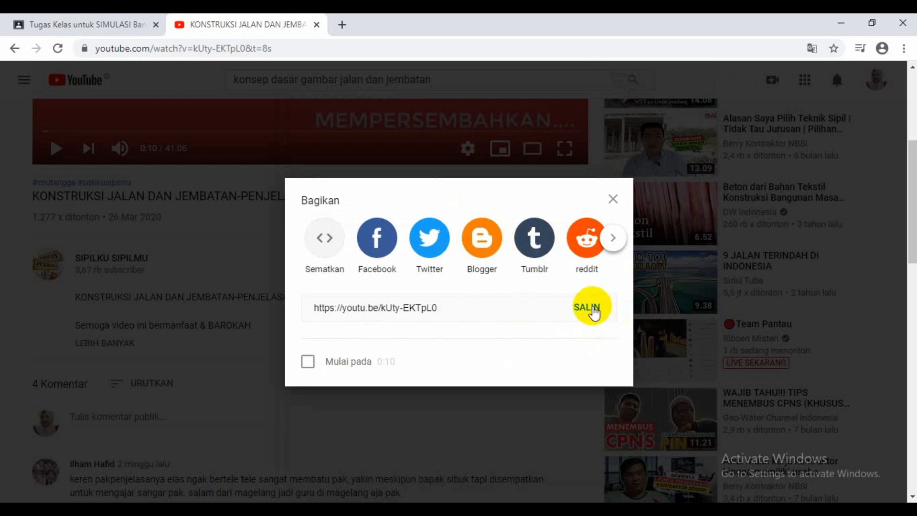
pyautogui.click(591, 310)
pyautogui.hotkey('ctrl', 'c')
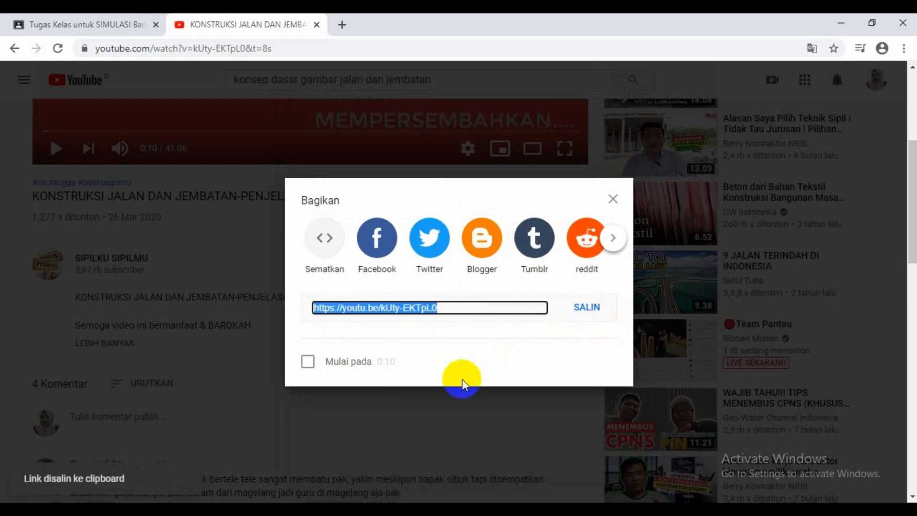
pyautogui.moveTo(545, 509)
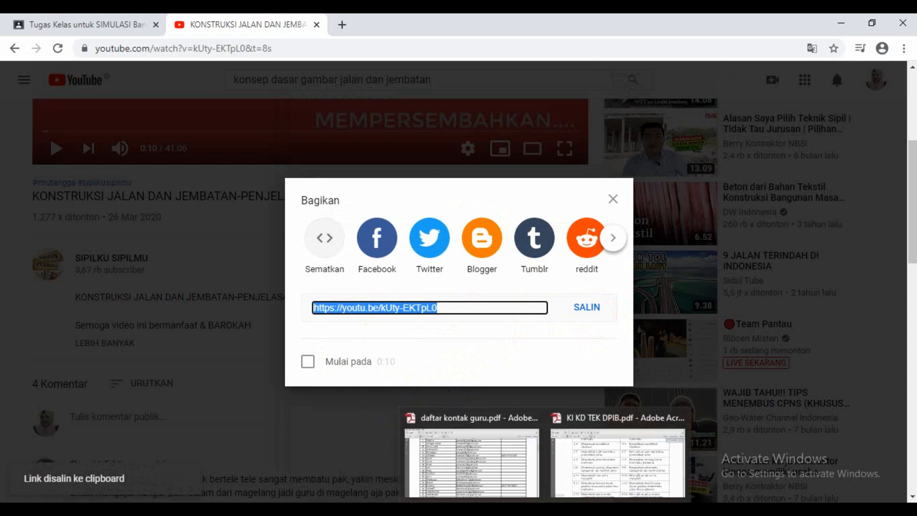
pyautogui.click(480, 496)
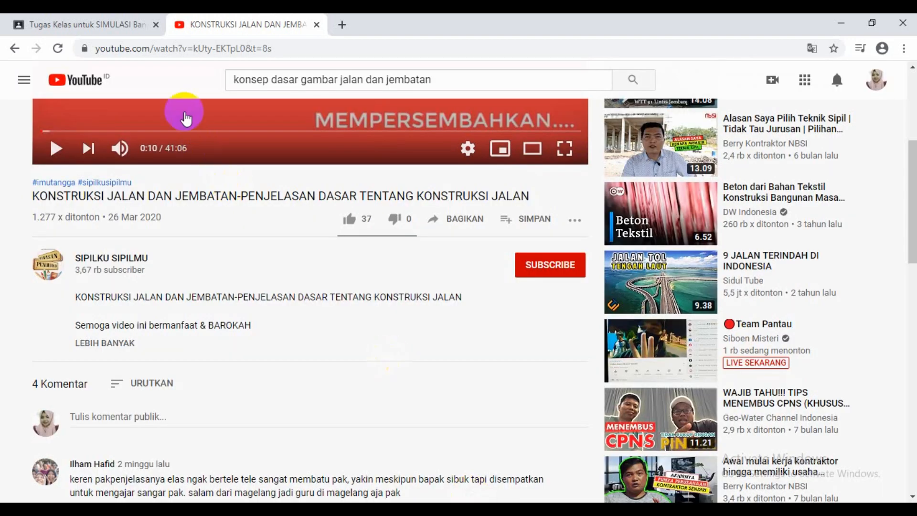
# Return to the Classroom material and attach the copied YouTube video link to it
pyautogui.click(115, 24)
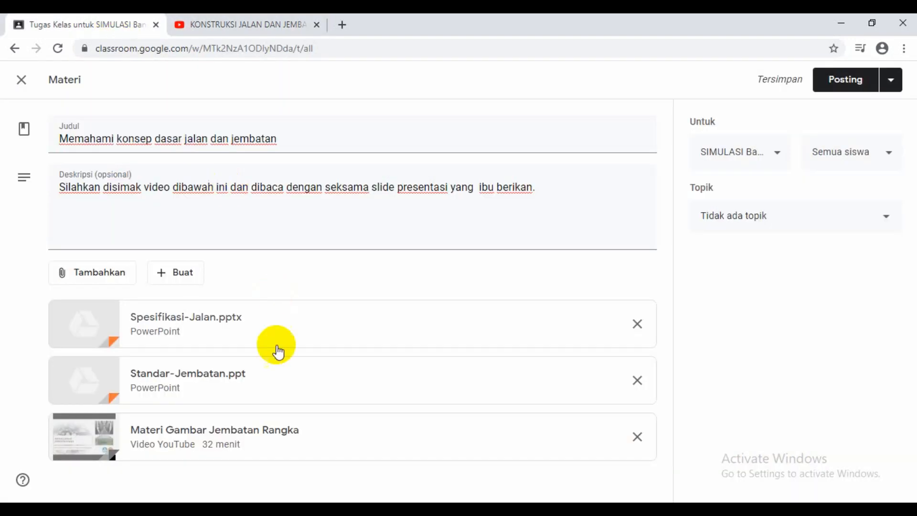
pyautogui.click(95, 281)
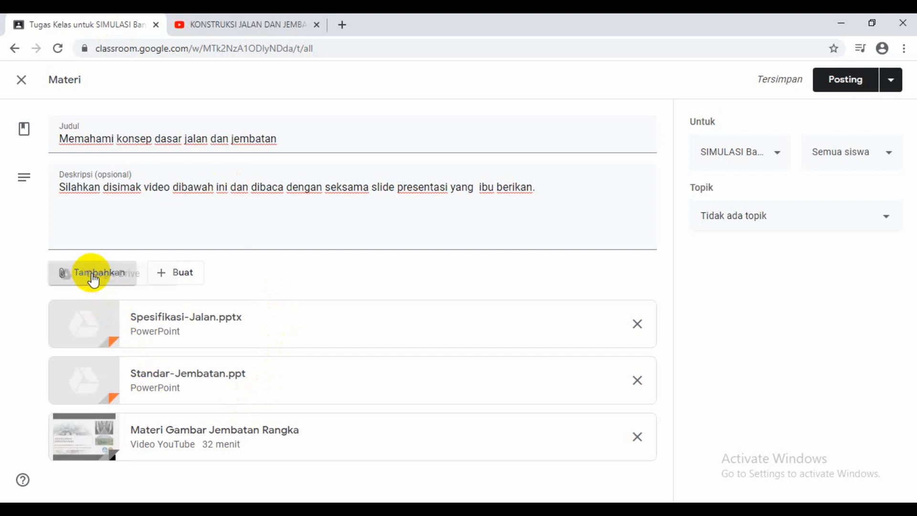
pyautogui.click(103, 327)
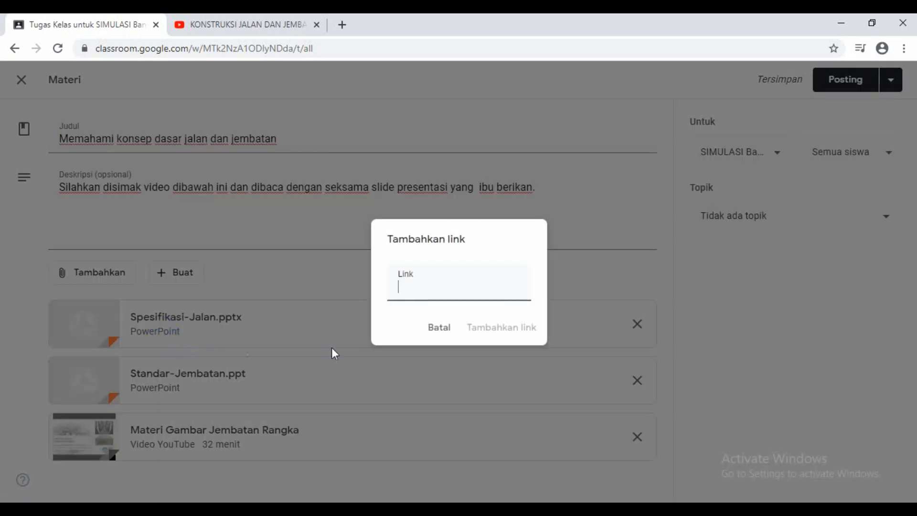
pyautogui.hotkey('ctrl', 'v')
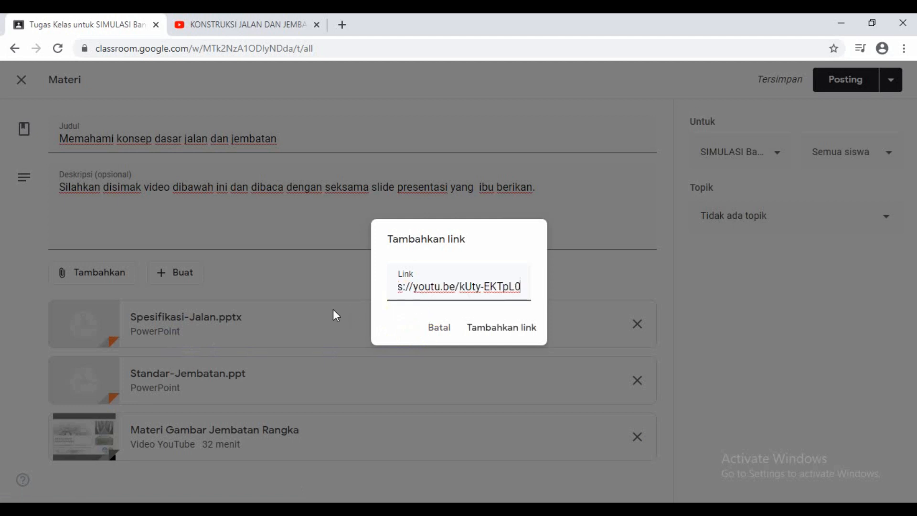
pyautogui.click(492, 329)
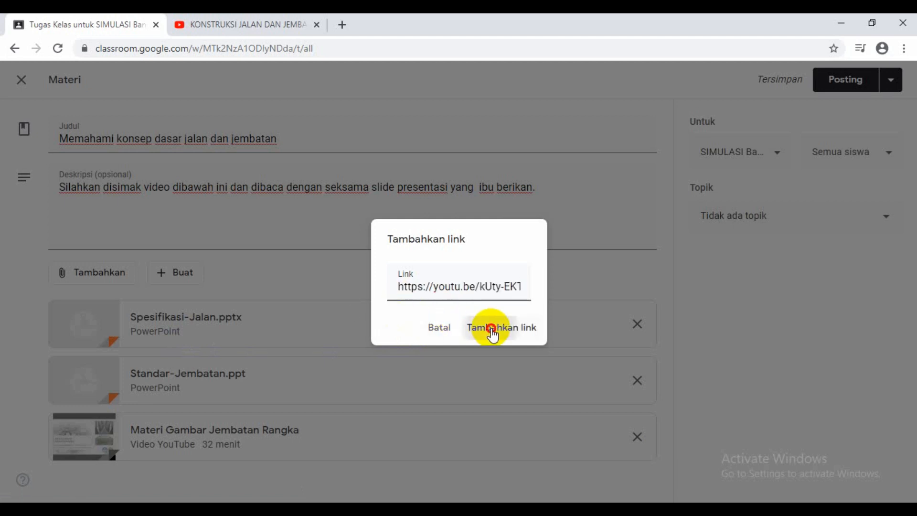
pyautogui.scroll(-1, 387, 374)
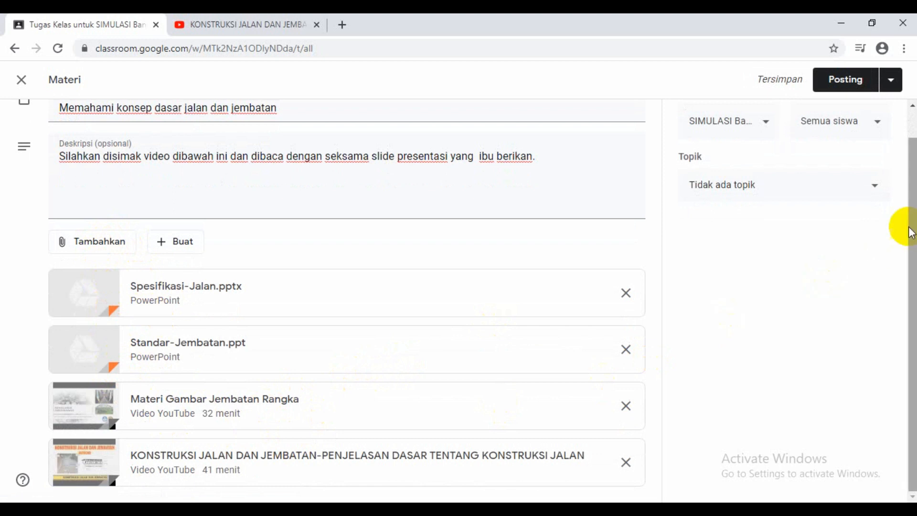
pyautogui.click(911, 134)
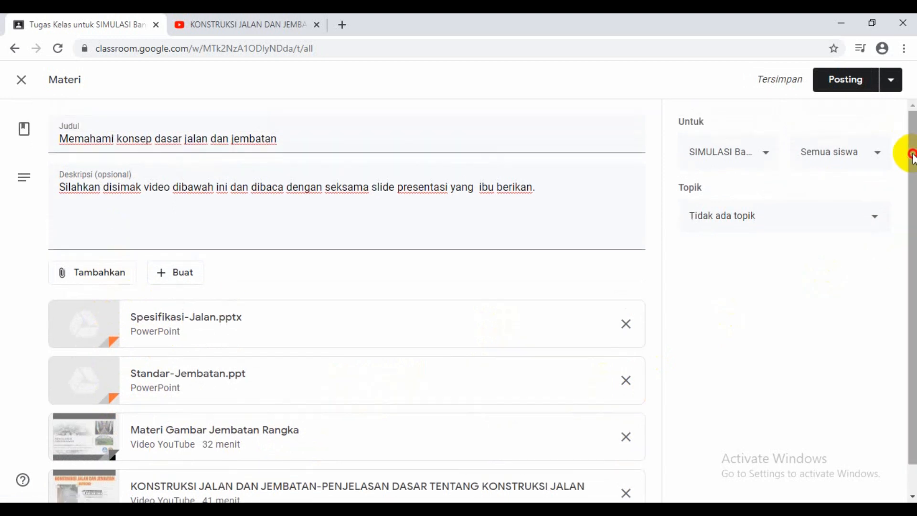
pyautogui.click(78, 279)
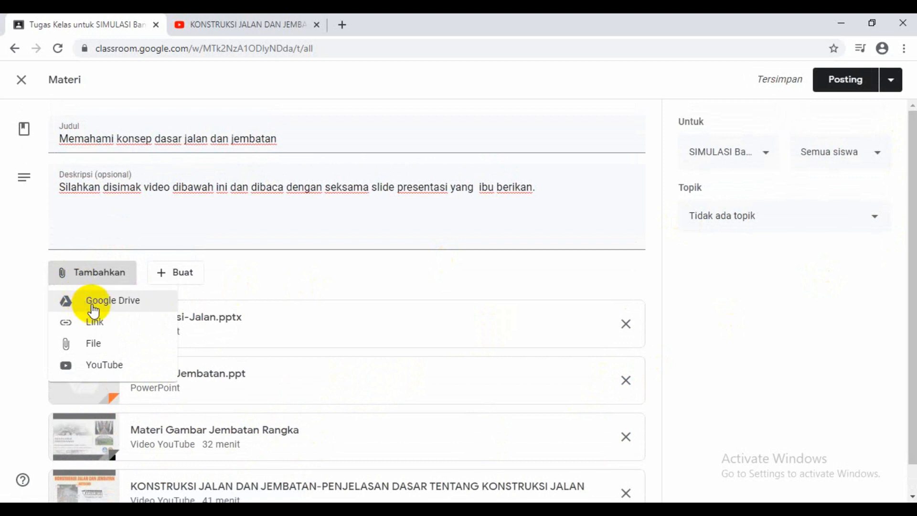
pyautogui.click(95, 329)
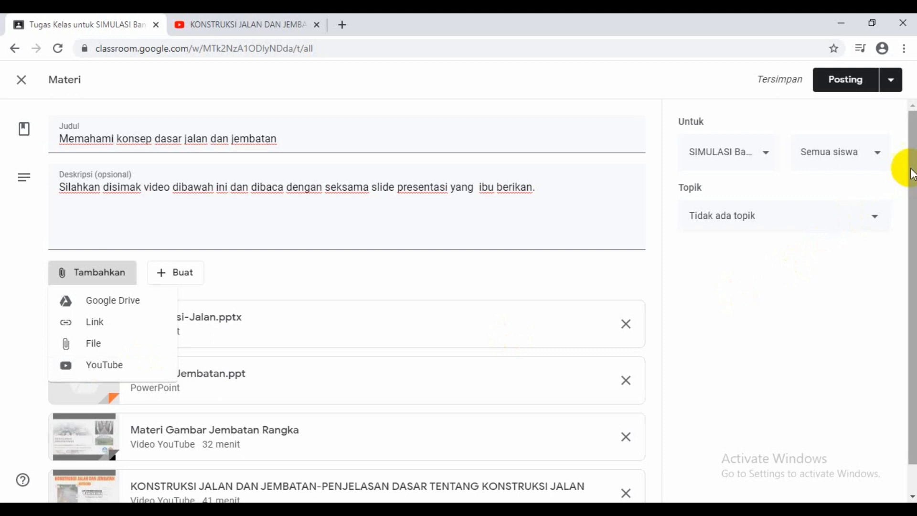
pyautogui.moveTo(913, 167); pyautogui.dragTo(906, 272)
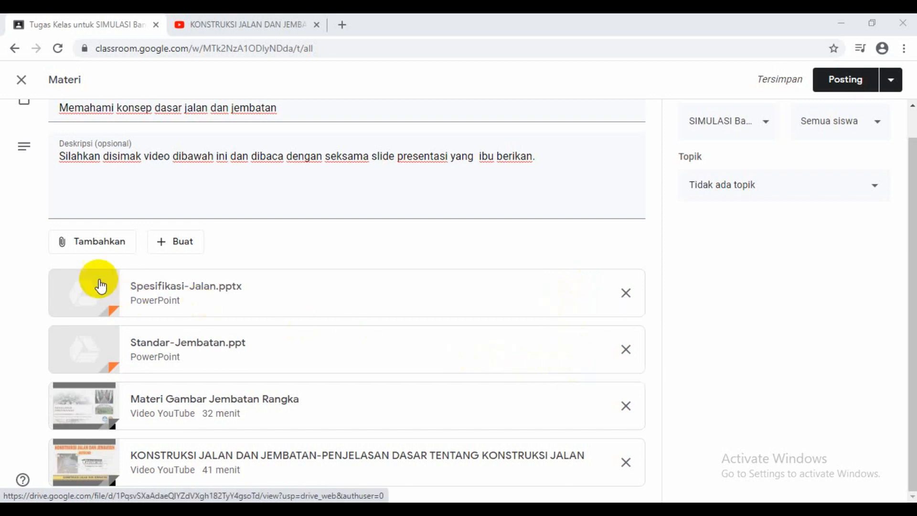
# Attach the website link belajar.kemdikbud.go.id to the material
pyautogui.click(94, 248)
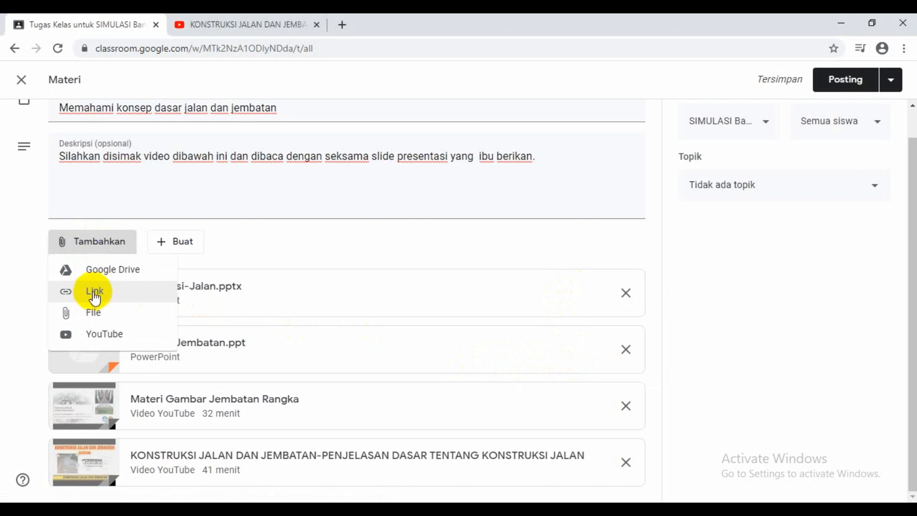
pyautogui.click(95, 292)
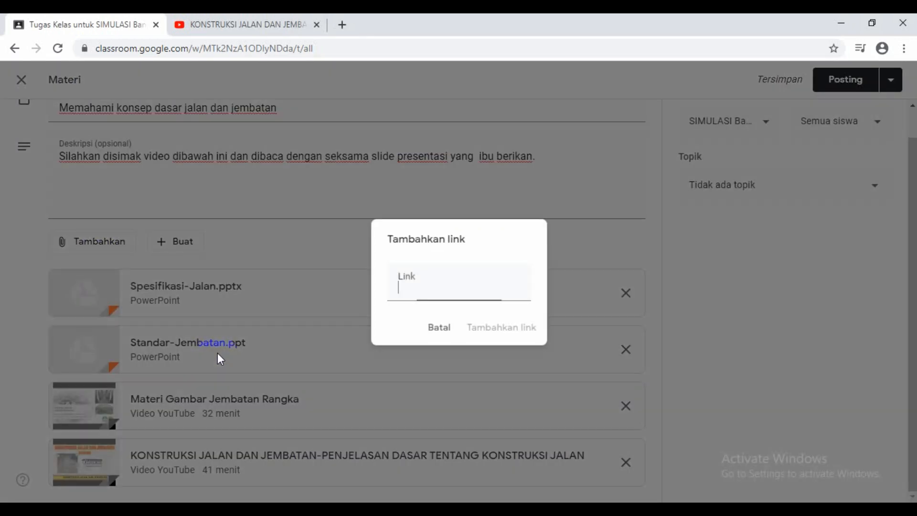
pyautogui.write('b')
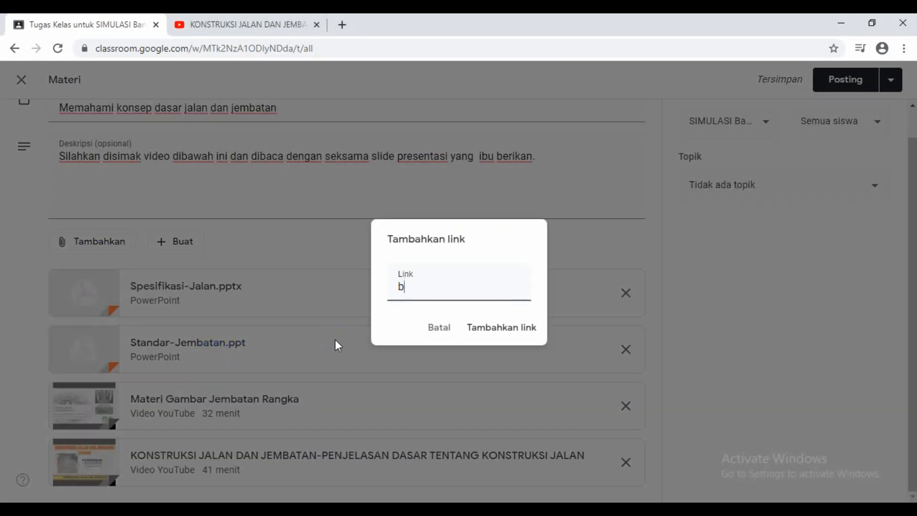
pyautogui.write('elajar.kemdik')
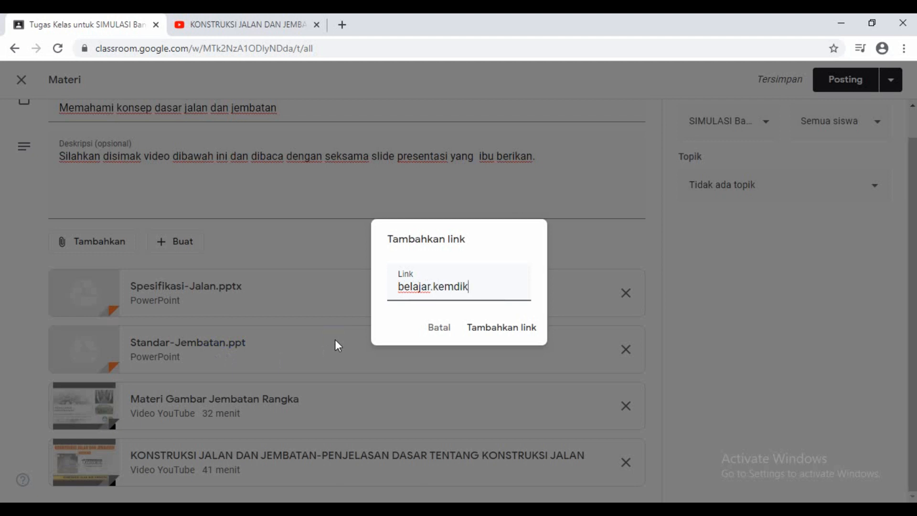
pyautogui.write('bud.go.id')
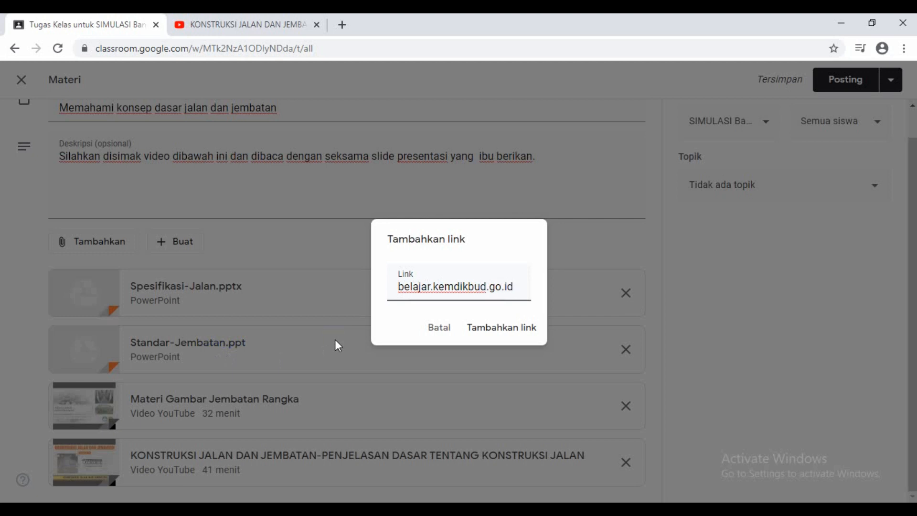
pyautogui.click(504, 327)
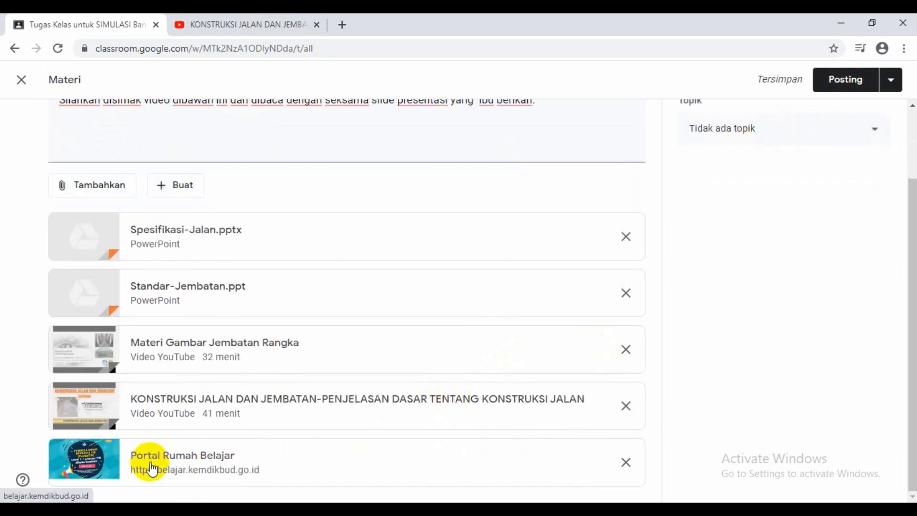
# Open the attached Portal Rumah Belajar link and look through the site's main features
pyautogui.click(190, 463)
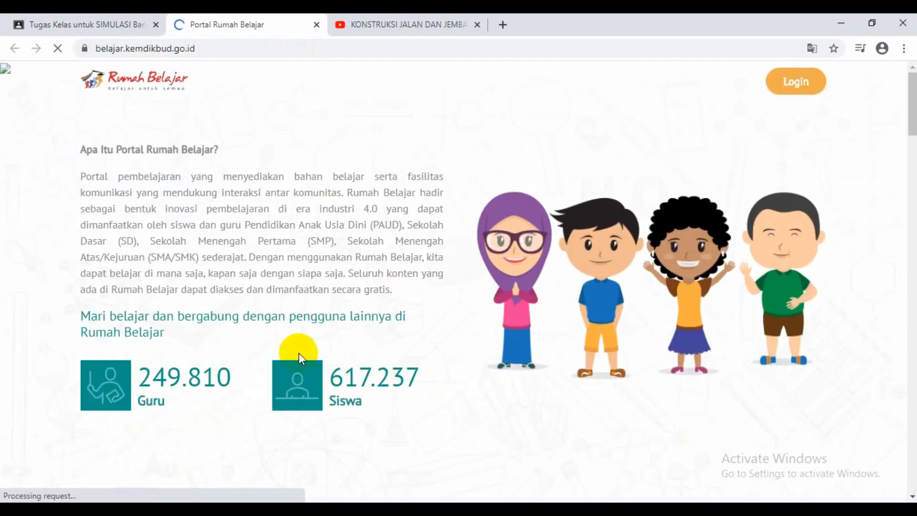
pyautogui.scroll(-5, 371, 290)
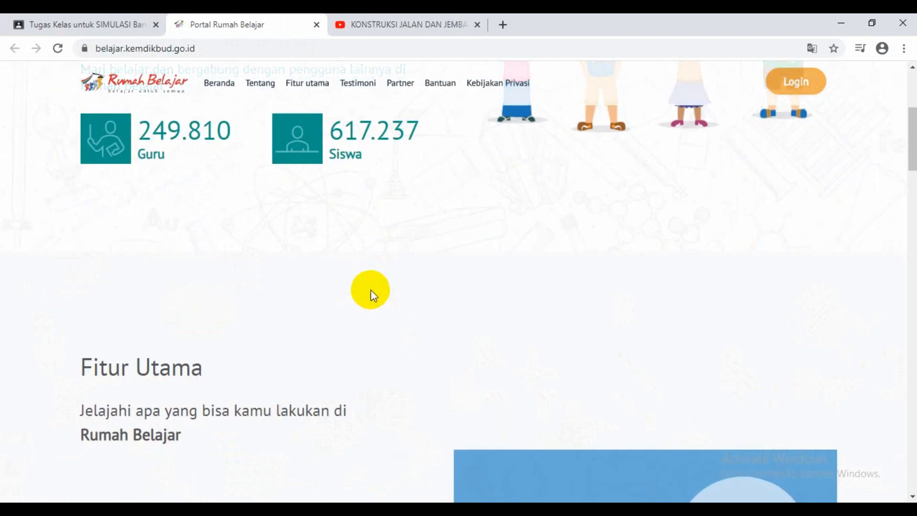
pyautogui.scroll(-5, 372, 289)
pyautogui.scroll(-5, 370, 290)
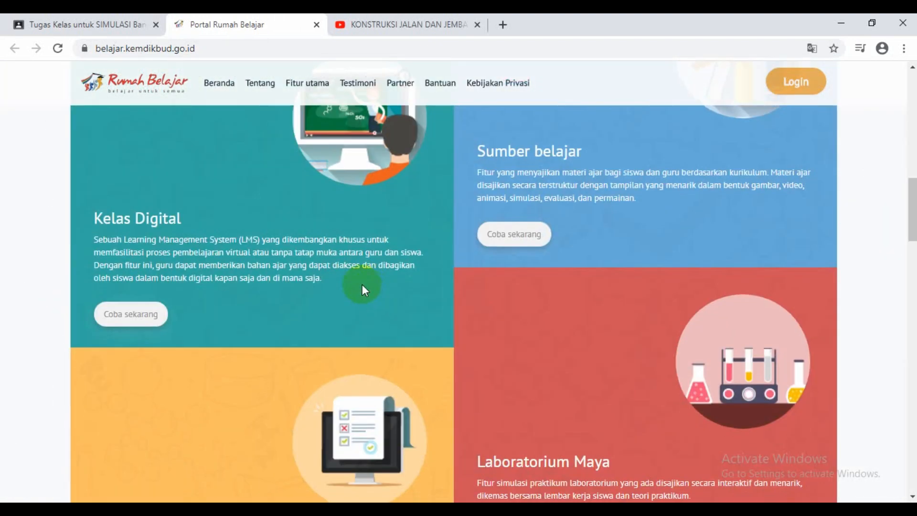
pyautogui.scroll(-5, 446, 268)
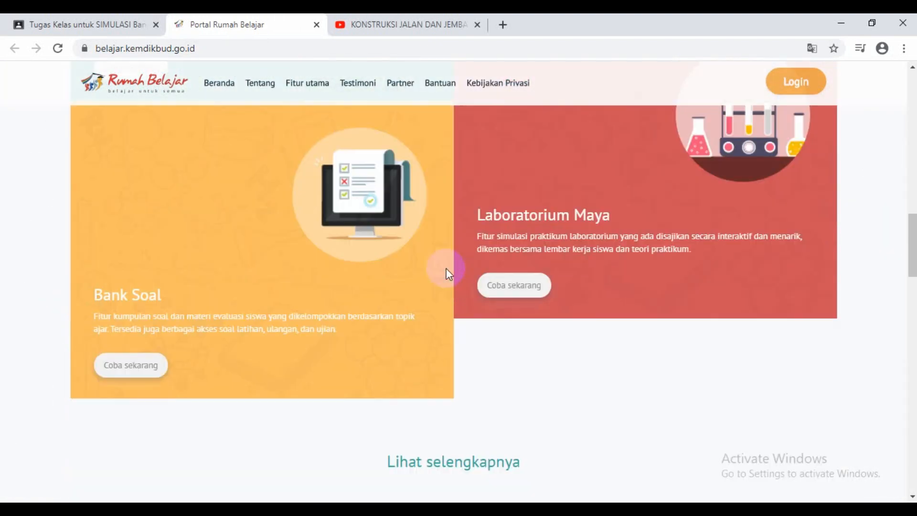
pyautogui.scroll(5, 446, 268)
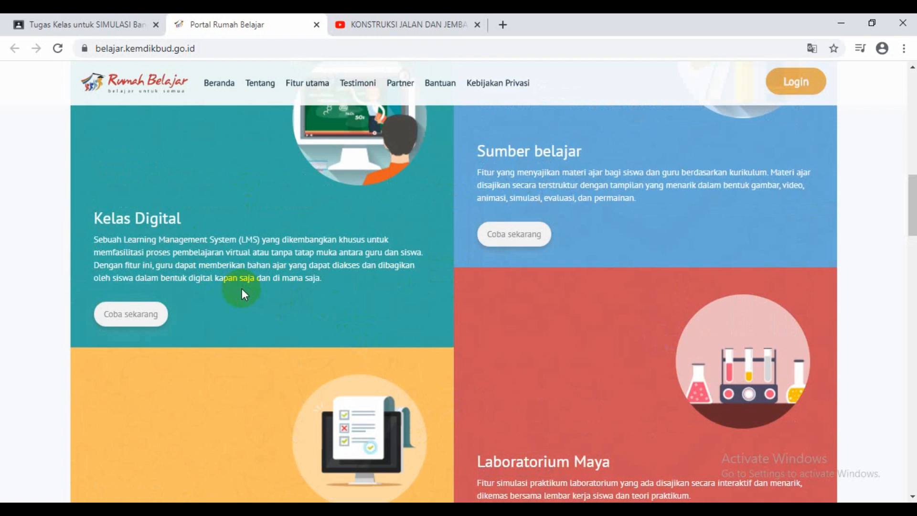
# Review the Fitur Utama section of the Rumah Belajar portal, including Kelas Digital, Sumber belajar and Laboratorium Maya
pyautogui.scroll(8, 327, 282)
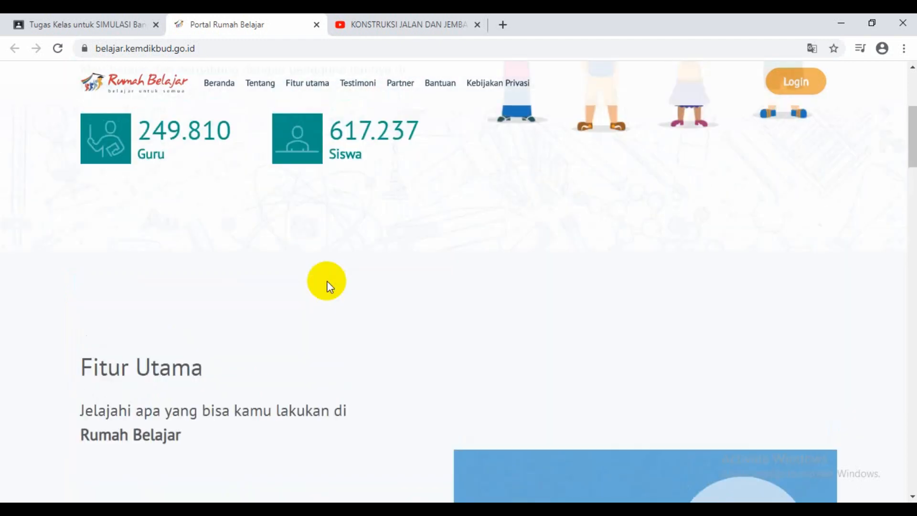
pyautogui.scroll(-2, 327, 285)
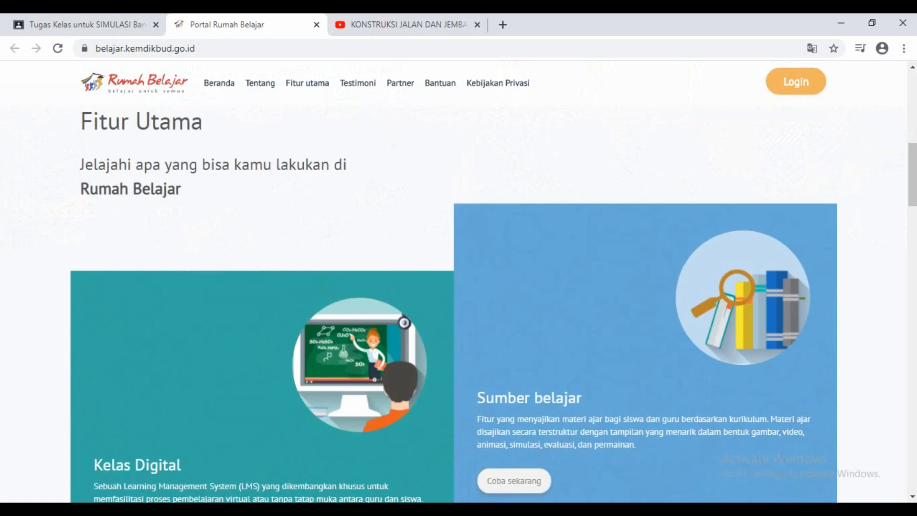
pyautogui.scroll(-4, 359, 316)
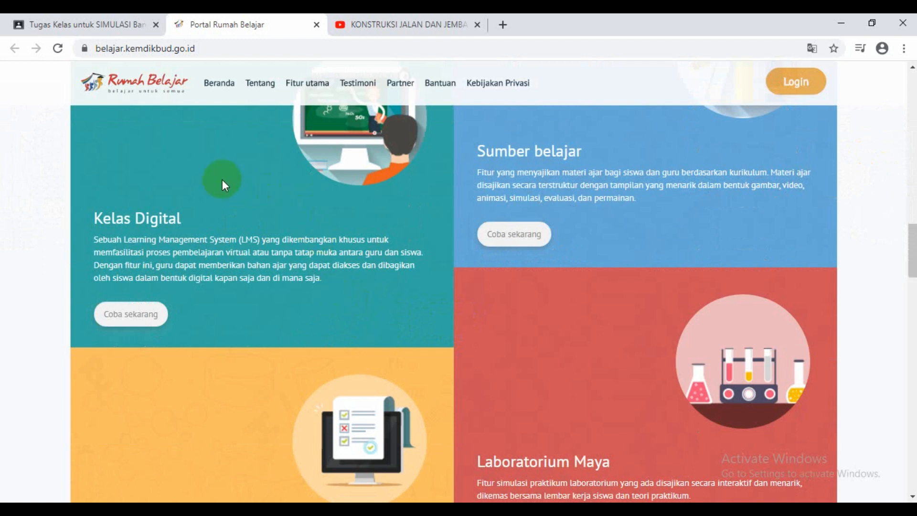
pyautogui.scroll(15, 222, 179)
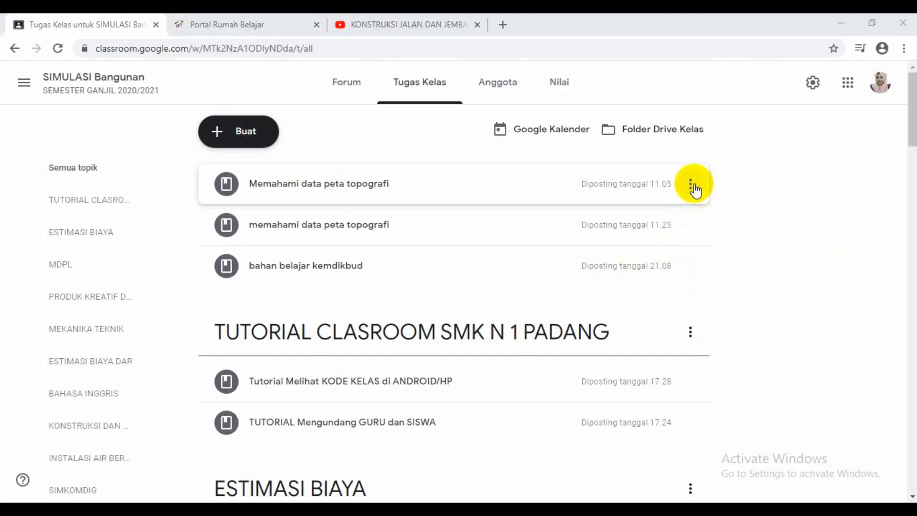
# Delete both materials about "memahami data peta topografi" that sit above the topics in the SIMULASI Bangunan classwork
pyautogui.click(692, 186)
pyautogui.click(655, 237)
pyautogui.click(505, 311)
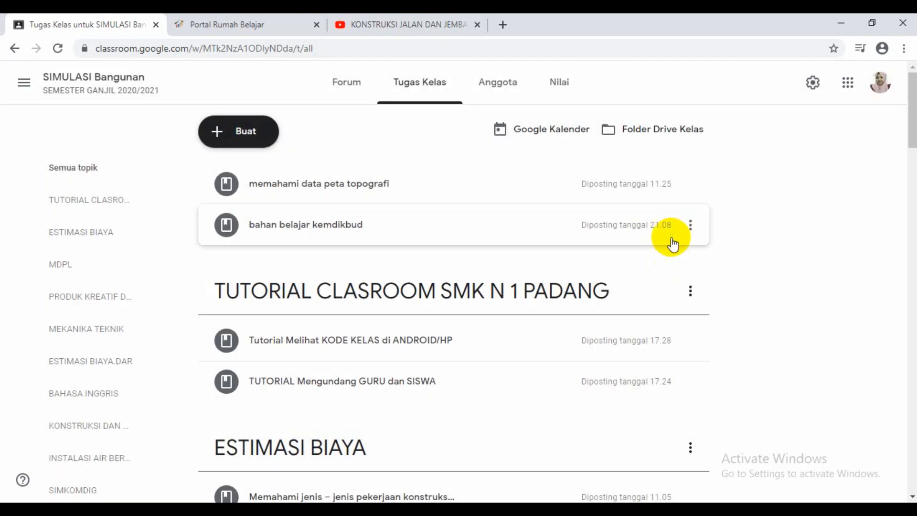
pyautogui.click(690, 184)
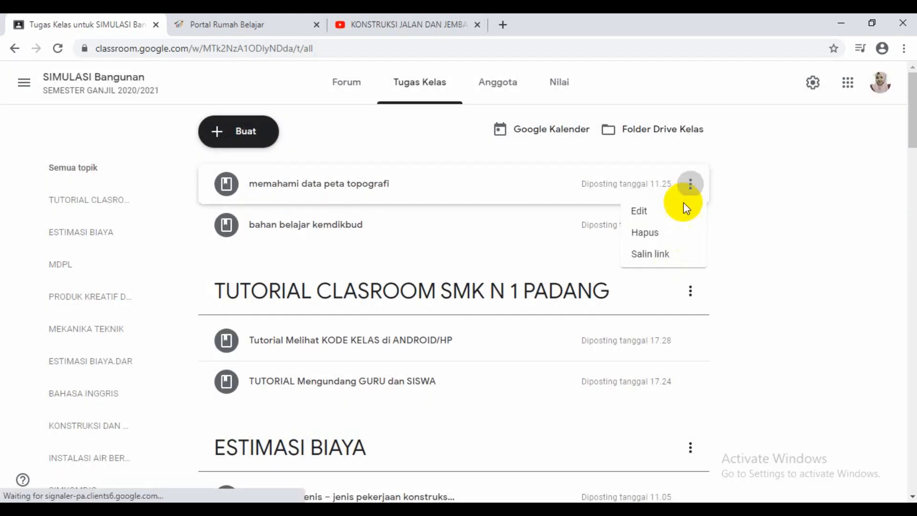
pyautogui.click(659, 234)
pyautogui.click(505, 311)
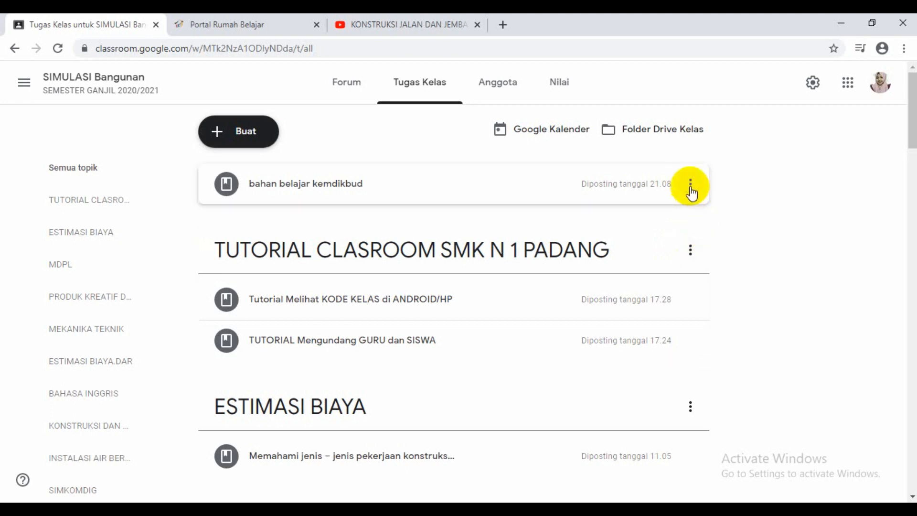
# Delete the "bahan belajar kemdikbud" material that has no topic from the classwork list
pyautogui.click(690, 186)
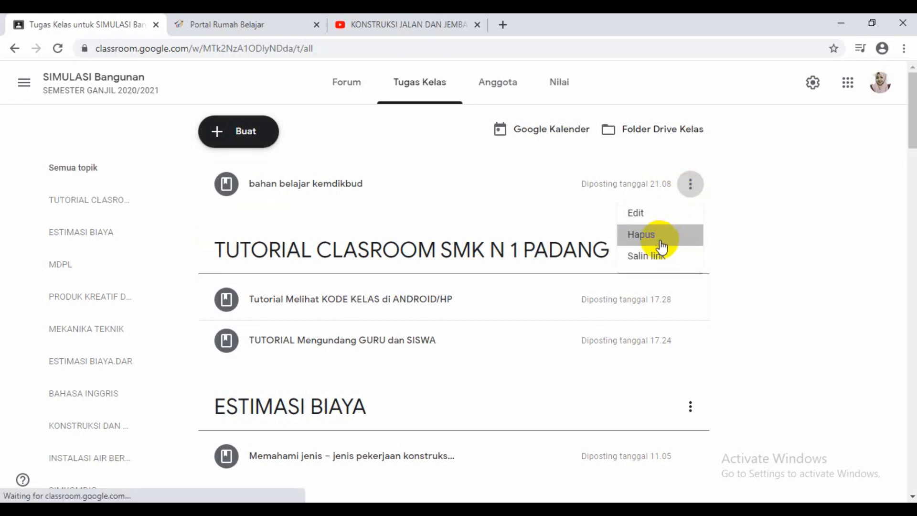
pyautogui.click(660, 244)
pyautogui.click(508, 313)
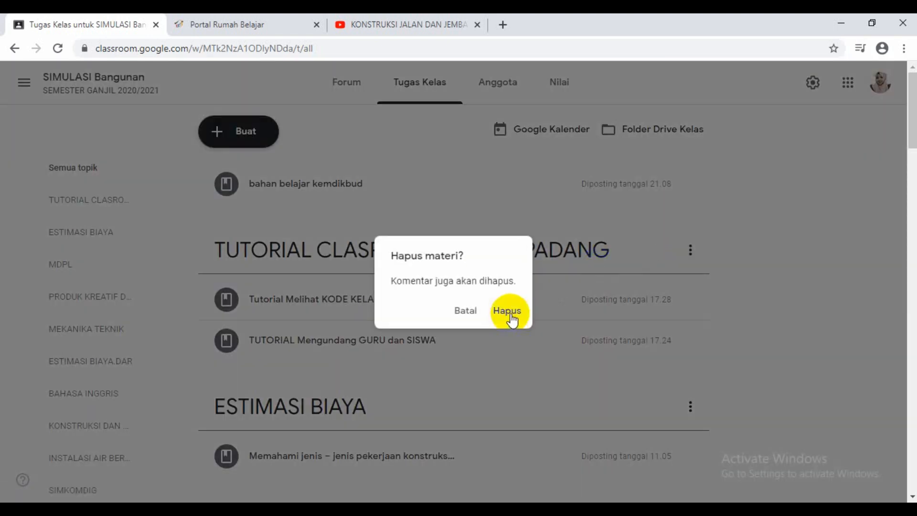
pyautogui.click(509, 313)
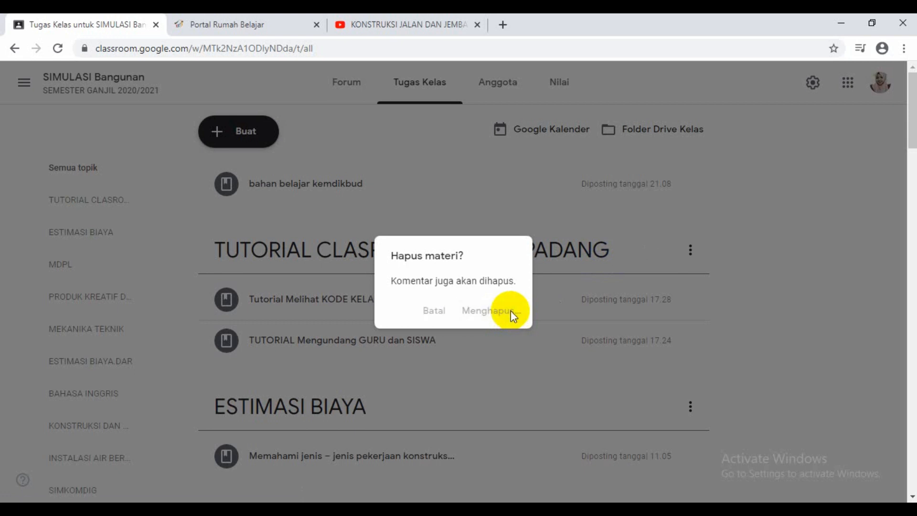